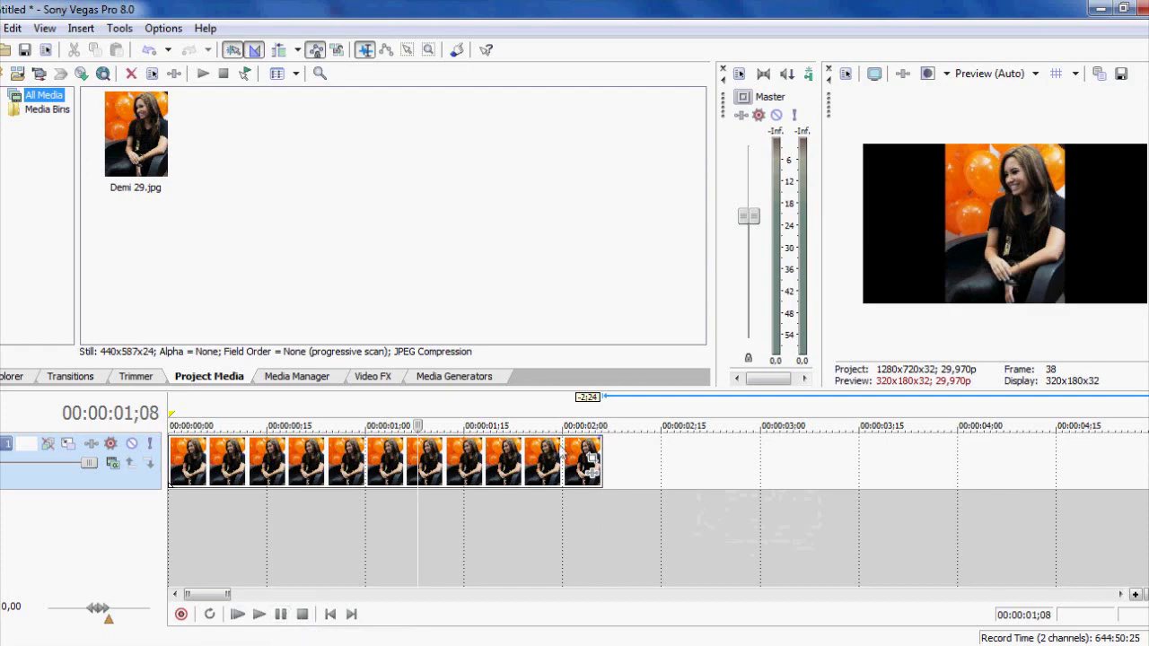
- Trim the photo event to end at 00:00:01;08 and add a circular Cookie Cutter effect with Rahmen 0,05
{"action": "left_click", "coordinate": [598, 456]}
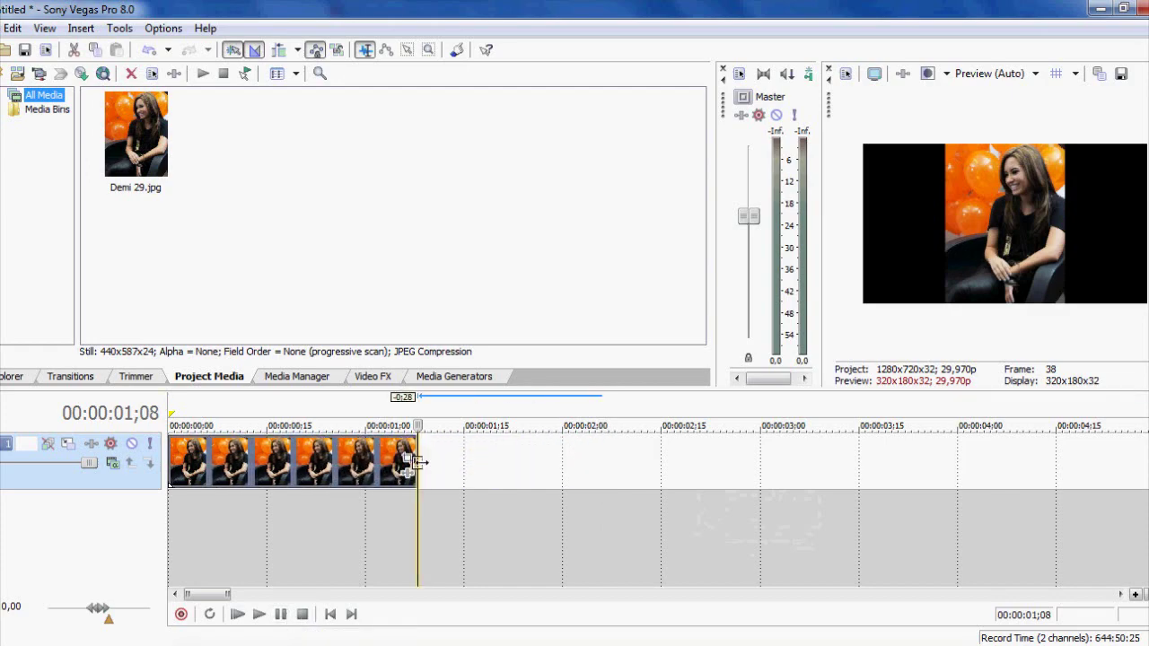
{"action": "left_click", "coordinate": [592, 458]}
{"action": "double_click", "coordinate": [584, 234]}
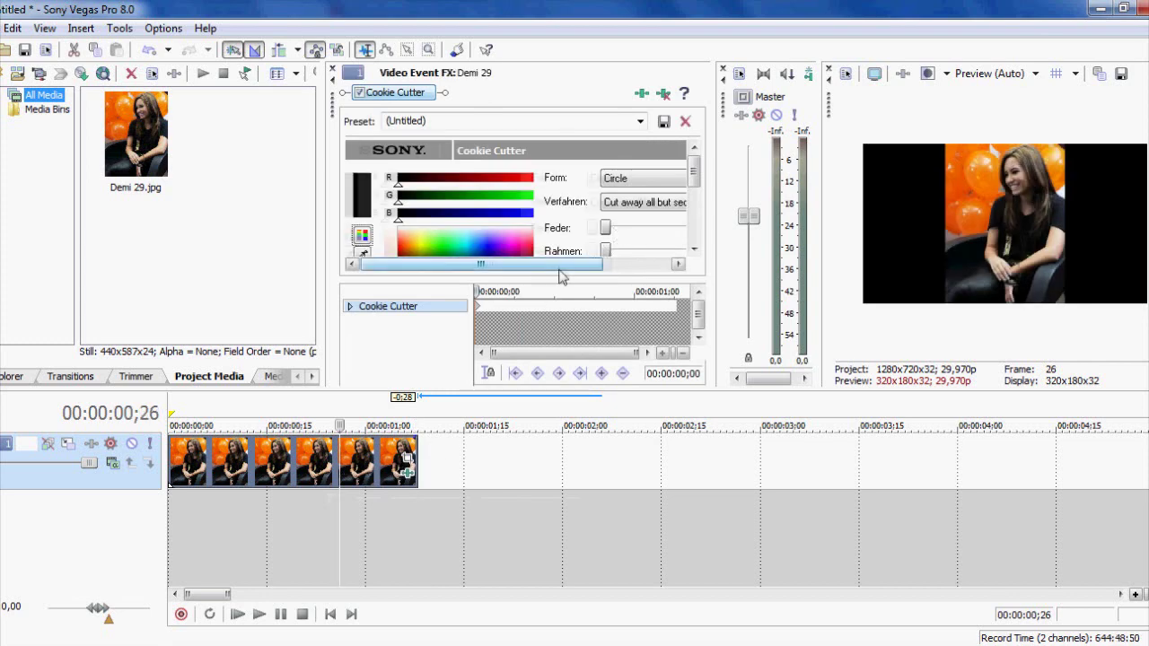
{"action": "left_click_drag", "start_coordinate": [560, 264], "coordinate": [615, 264]}
{"action": "scroll", "coordinate": [547, 193], "scroll_direction": "down", "scroll_amount": 3}
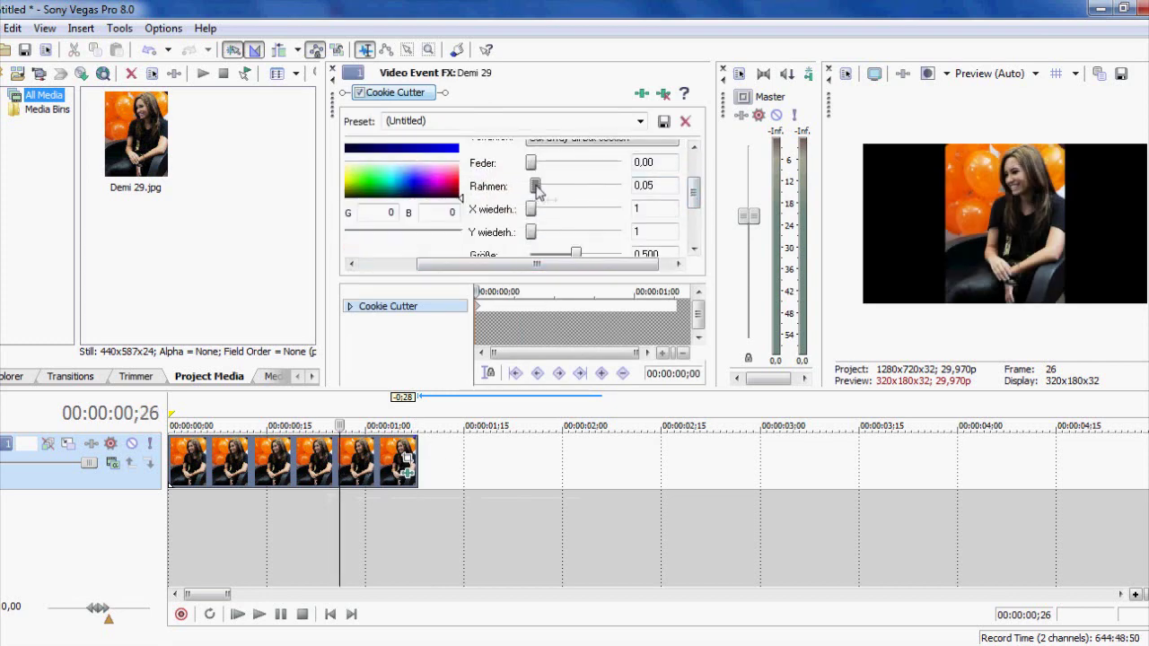
- Crop the photo event to the 16:9 Widescreen TV aspect ratio, resizing and repositioning the crop frame around the subject
{"action": "left_click", "coordinate": [408, 461]}
{"action": "left_click", "coordinate": [654, 279]}
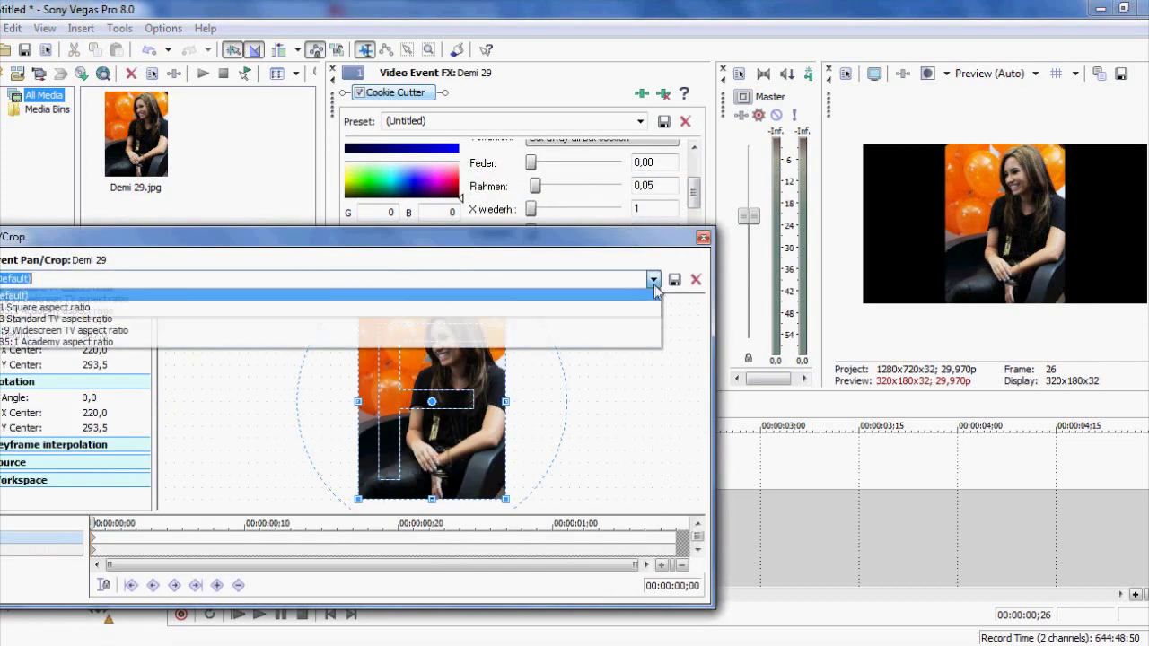
{"action": "left_click", "coordinate": [615, 330]}
{"action": "left_click_drag", "start_coordinate": [503, 403], "coordinate": [544, 401]}
{"action": "left_click_drag", "start_coordinate": [454, 406], "coordinate": [466, 374]}
{"action": "left_click", "coordinate": [702, 237]}
- Set the photo's Cookie Cutter size (Größe) to 0,200
{"action": "scroll", "coordinate": [575, 188], "scroll_direction": "down", "scroll_amount": 2}
{"action": "left_click_drag", "start_coordinate": [575, 191], "coordinate": [555, 196]}
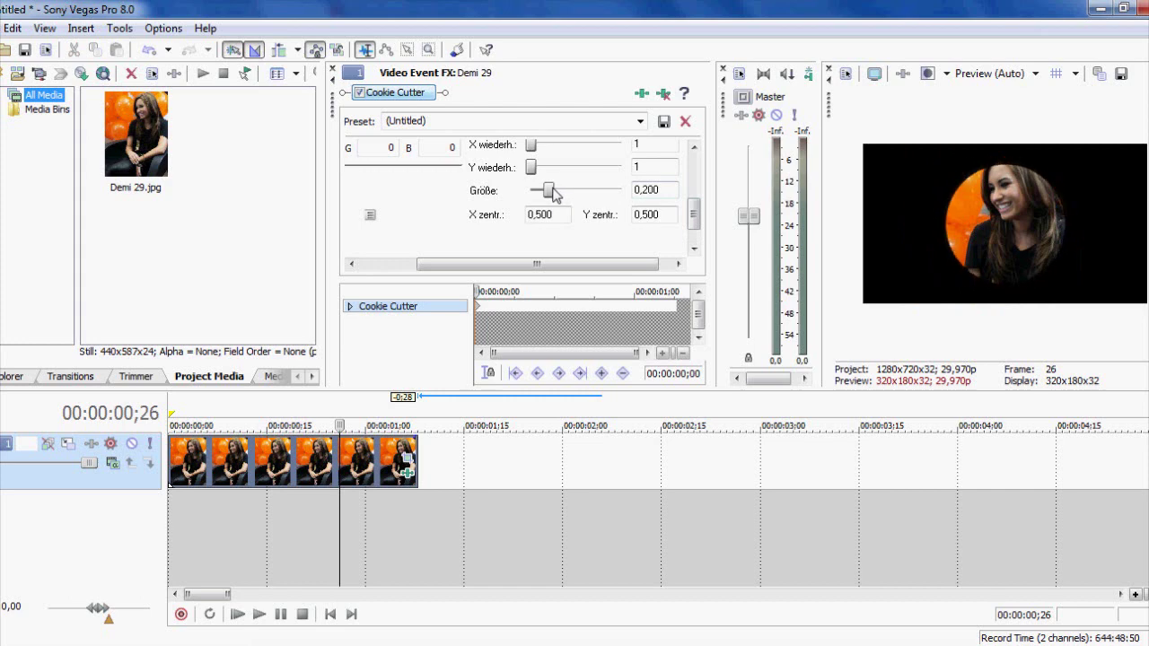
- Insert a new video track above the photo and add an empty event at the start of the timeline
{"action": "right_click", "coordinate": [442, 463]}
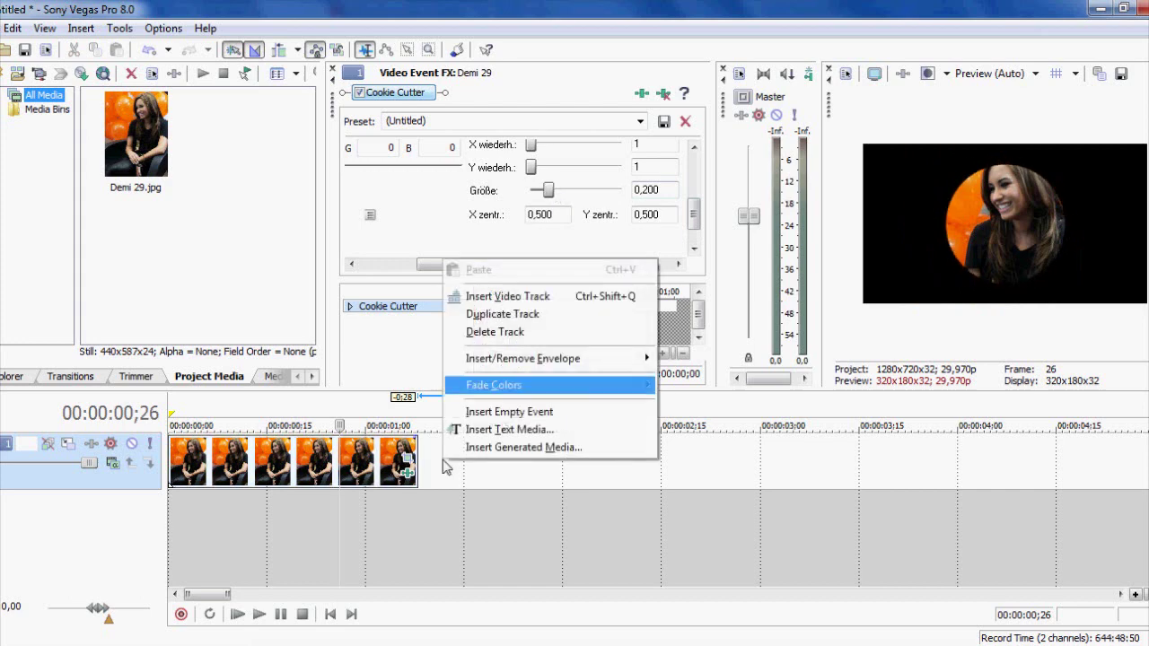
{"action": "left_click", "coordinate": [484, 295]}
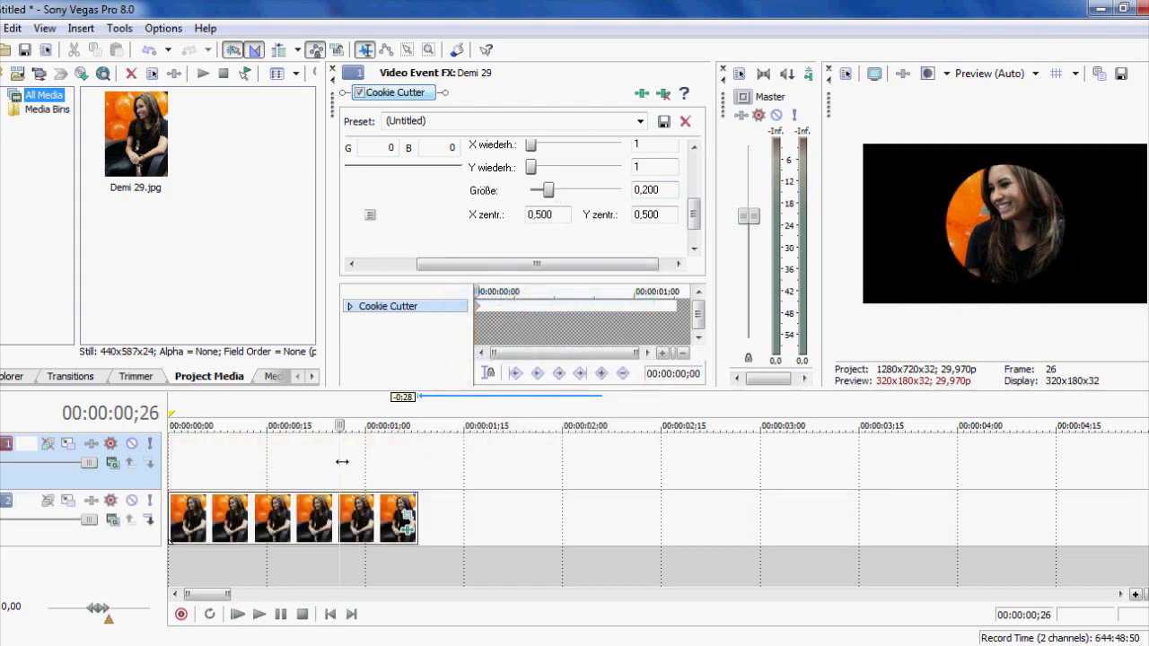
{"action": "right_click", "coordinate": [191, 463]}
{"action": "left_click", "coordinate": [285, 433]}
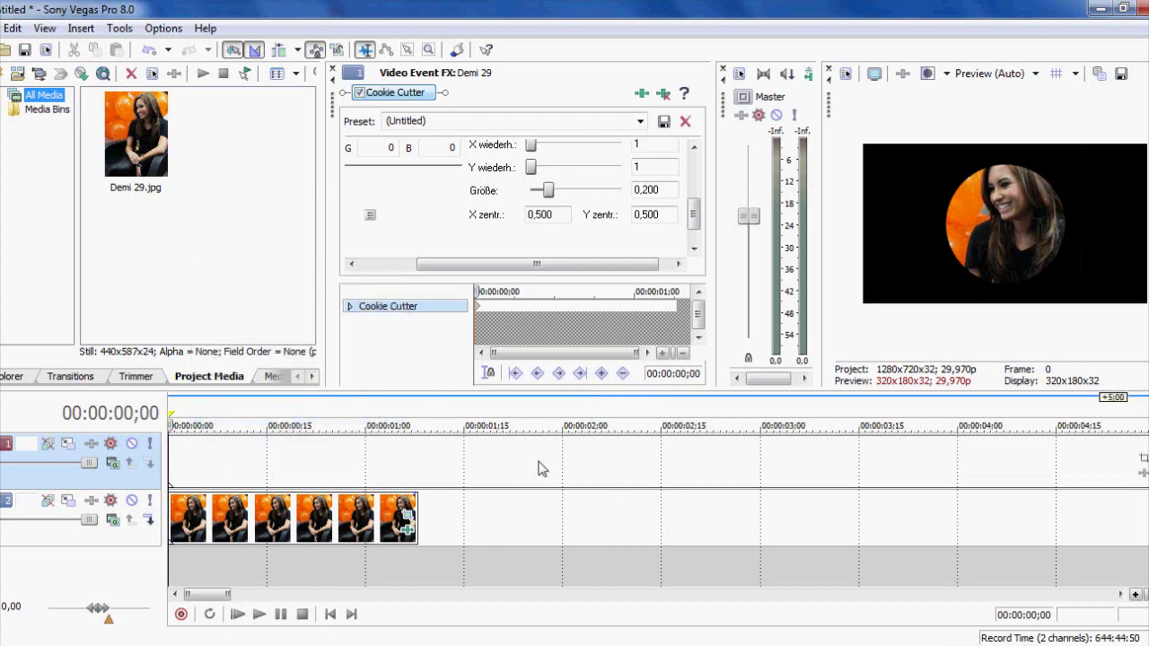
- Split the empty event at 00:00:01;08, where the photo ends, and delete the remainder
{"action": "left_click", "coordinate": [417, 457]}
{"action": "key", "text": "s"}
{"action": "right_click", "coordinate": [462, 461]}
{"action": "left_click", "coordinate": [500, 235]}
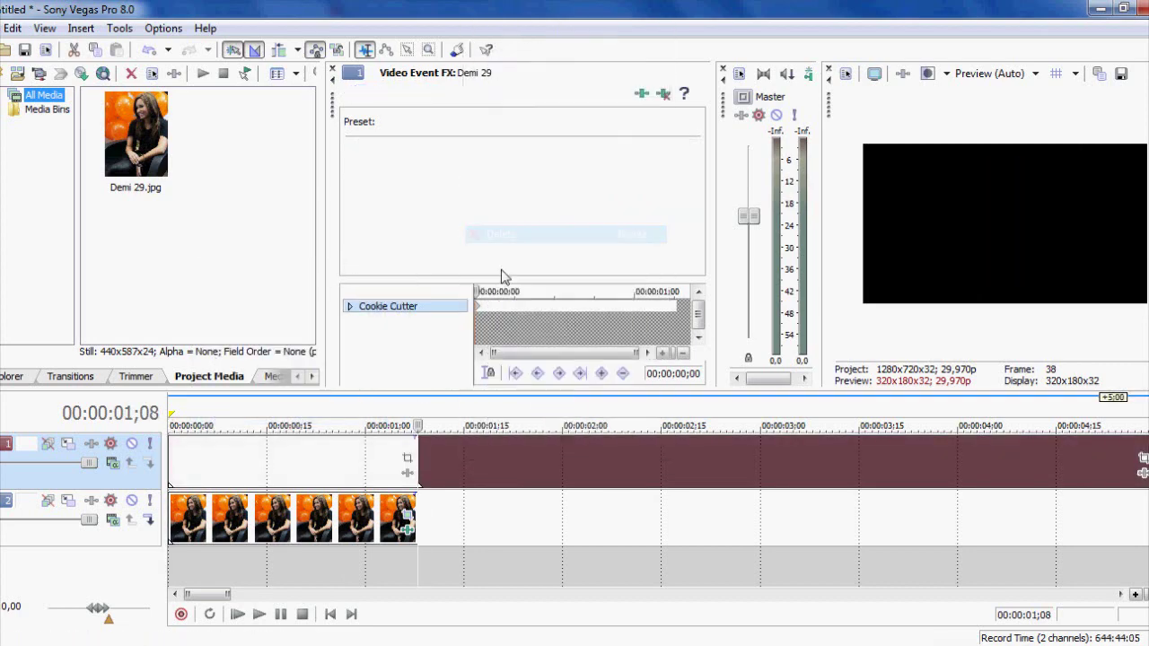
- Add the Cookie Cutter effect to the empty event on the upper track
{"action": "left_click", "coordinate": [313, 459]}
{"action": "left_click", "coordinate": [406, 460]}
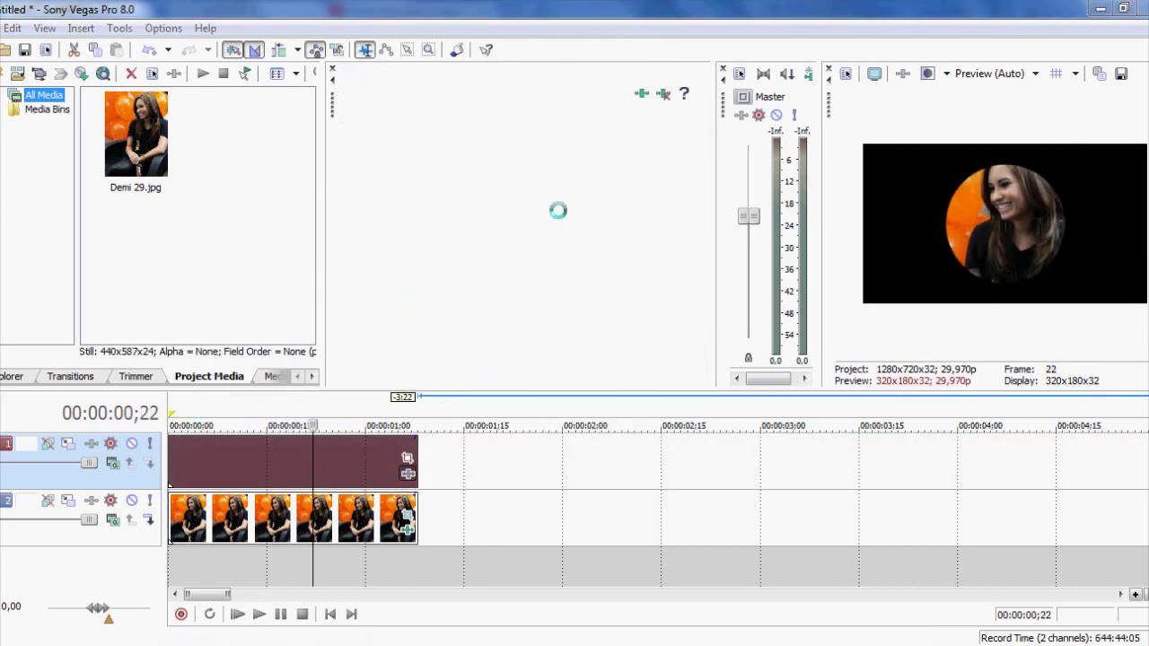
{"action": "left_click", "coordinate": [584, 231]}
{"action": "left_click", "coordinate": [934, 178]}
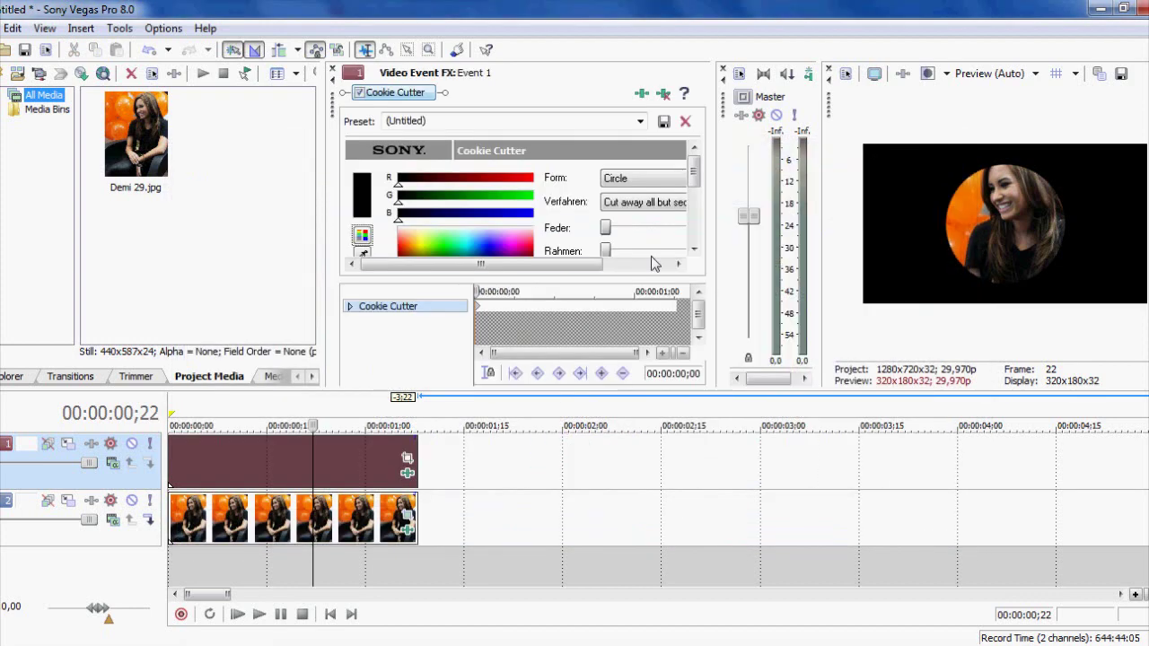
- Sample the photo's orange background as the Cookie Cutter colour and lighten it to R 255, G 151, B 73
{"action": "left_click", "coordinate": [446, 237]}
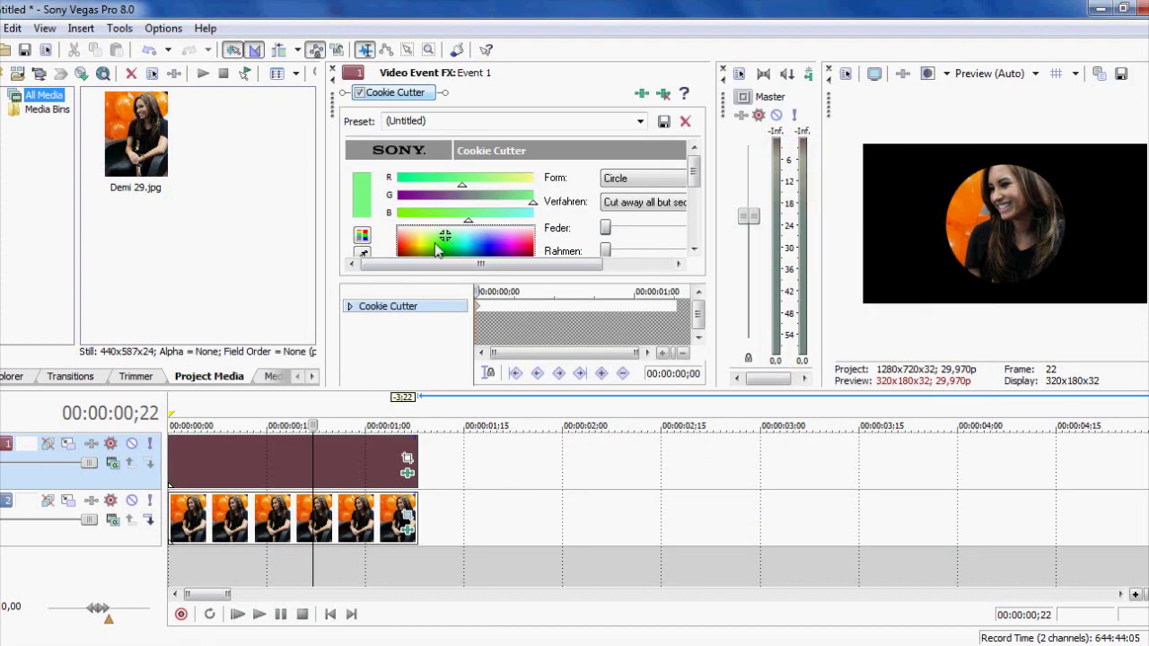
{"action": "left_click", "coordinate": [363, 253]}
{"action": "left_click", "coordinate": [971, 214]}
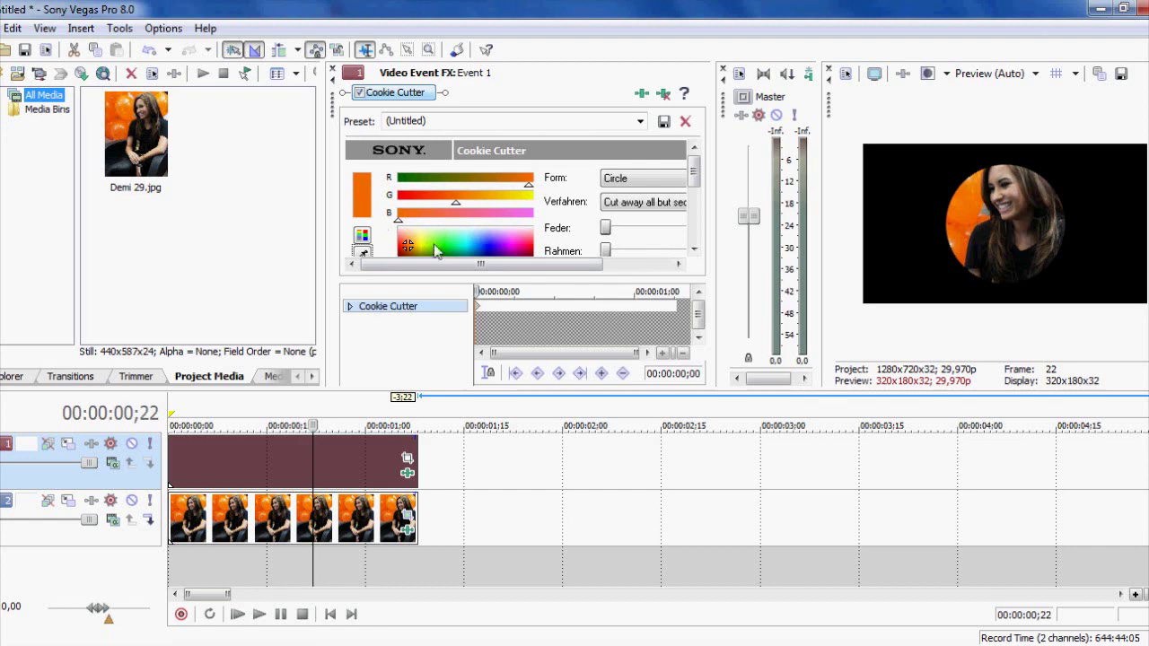
{"action": "left_click", "coordinate": [409, 242]}
- Give the orange Cookie Cutter a narrow border and reduce its size to form a ring around the photo circle
{"action": "left_click_drag", "start_coordinate": [692, 170], "coordinate": [692, 190]}
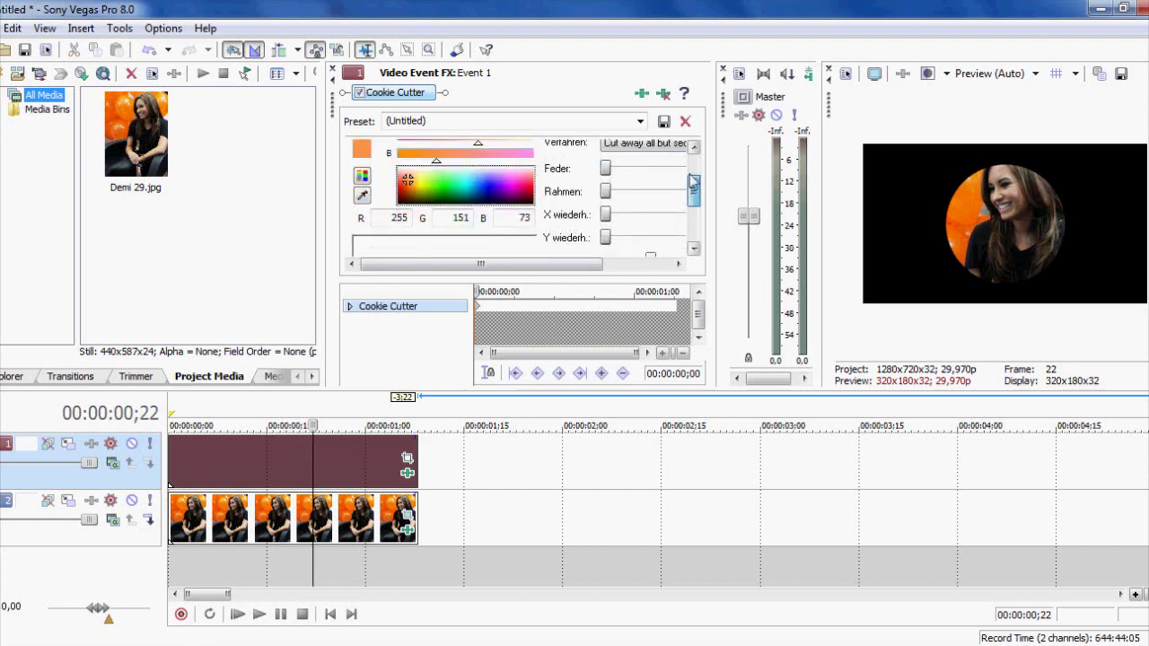
{"action": "left_click_drag", "start_coordinate": [582, 264], "coordinate": [605, 264]}
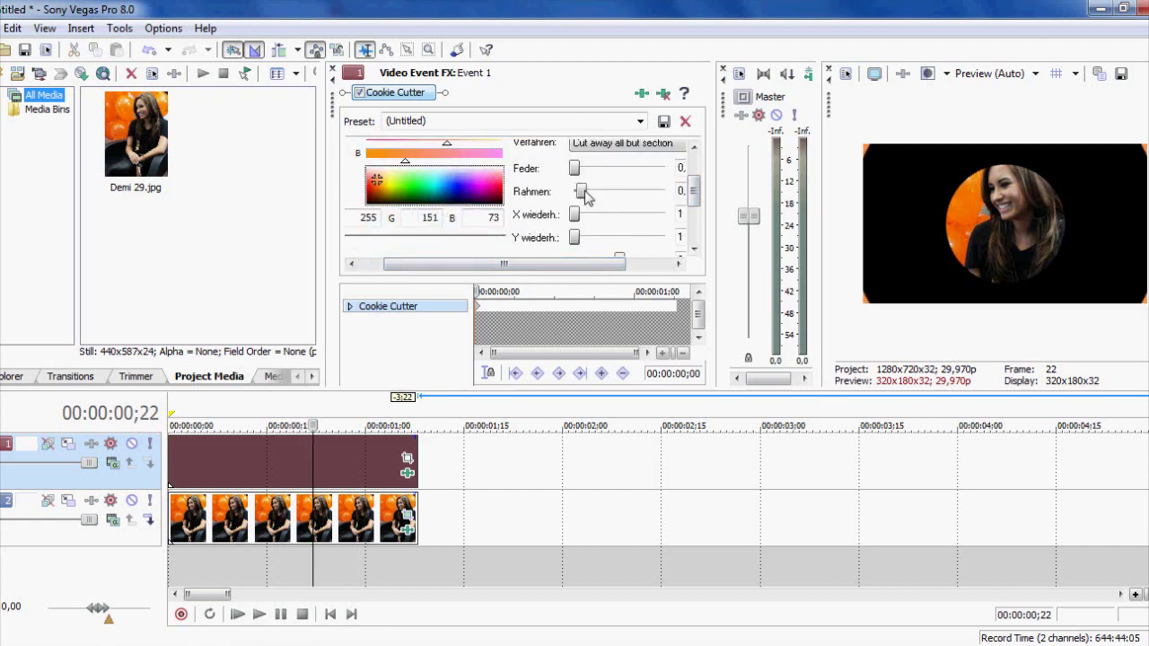
{"action": "scroll", "coordinate": [598, 203], "scroll_direction": "down", "scroll_amount": 2}
{"action": "mouse_move", "coordinate": [616, 179]}
{"action": "left_mouse_down"}
{"action": "mouse_move", "coordinate": [578, 178]}
{"action": "mouse_move", "coordinate": [598, 180]}
{"action": "left_mouse_up"}
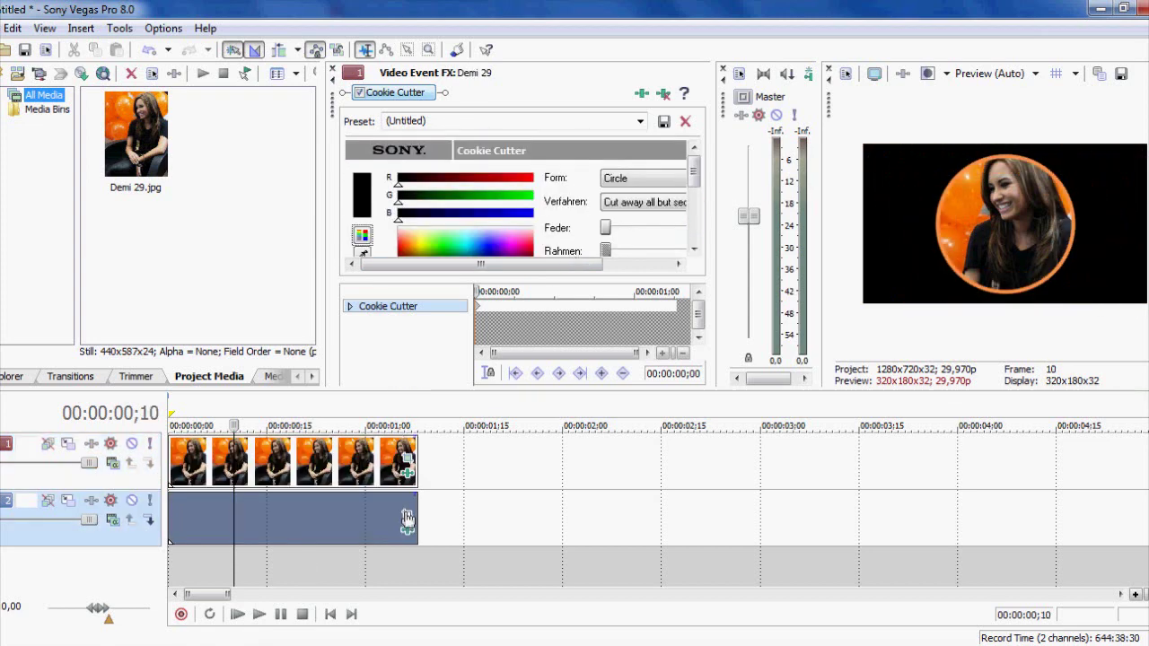
- Widen the orange ring's border (Rahmen) to about half of its range and fine-tune the ring's size
{"action": "left_click", "coordinate": [407, 519]}
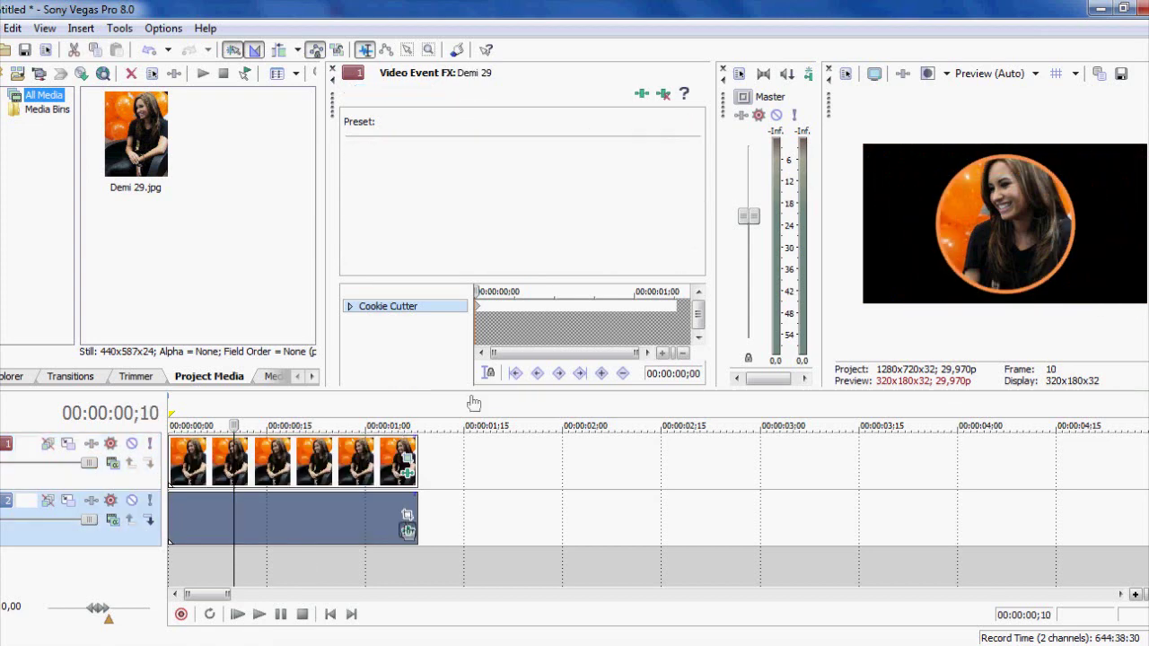
{"action": "scroll", "coordinate": [689, 208], "scroll_direction": "down", "scroll_amount": 2}
{"action": "left_click_drag", "start_coordinate": [641, 187], "coordinate": [652, 195]}
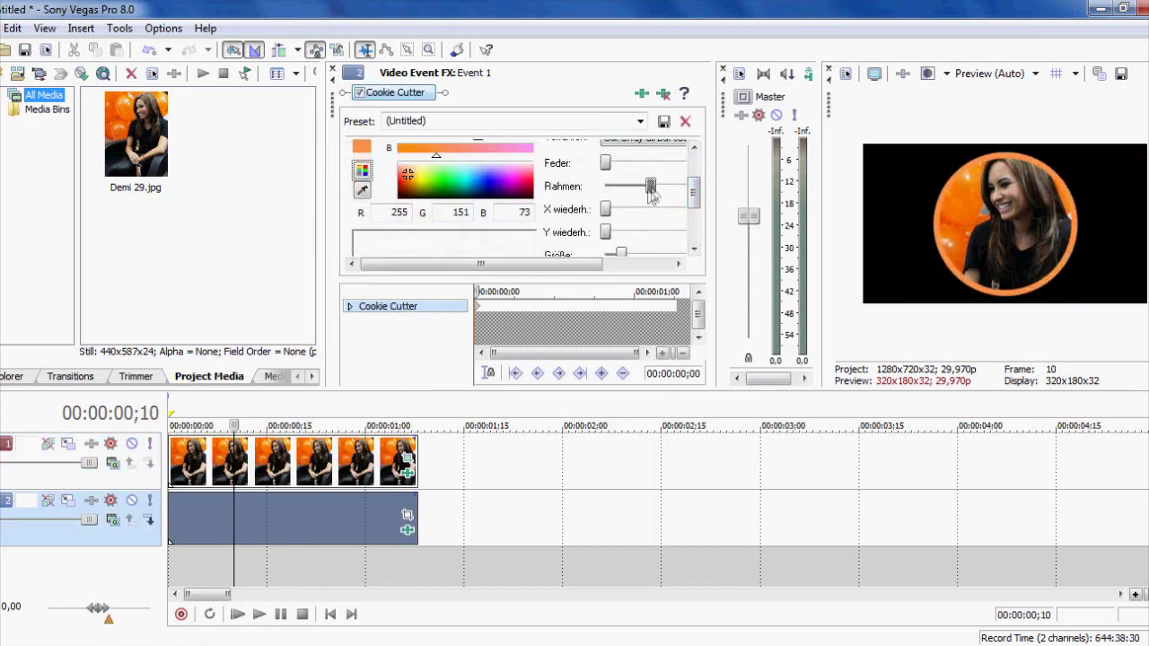
{"action": "left_click_drag", "start_coordinate": [619, 255], "coordinate": [623, 252]}
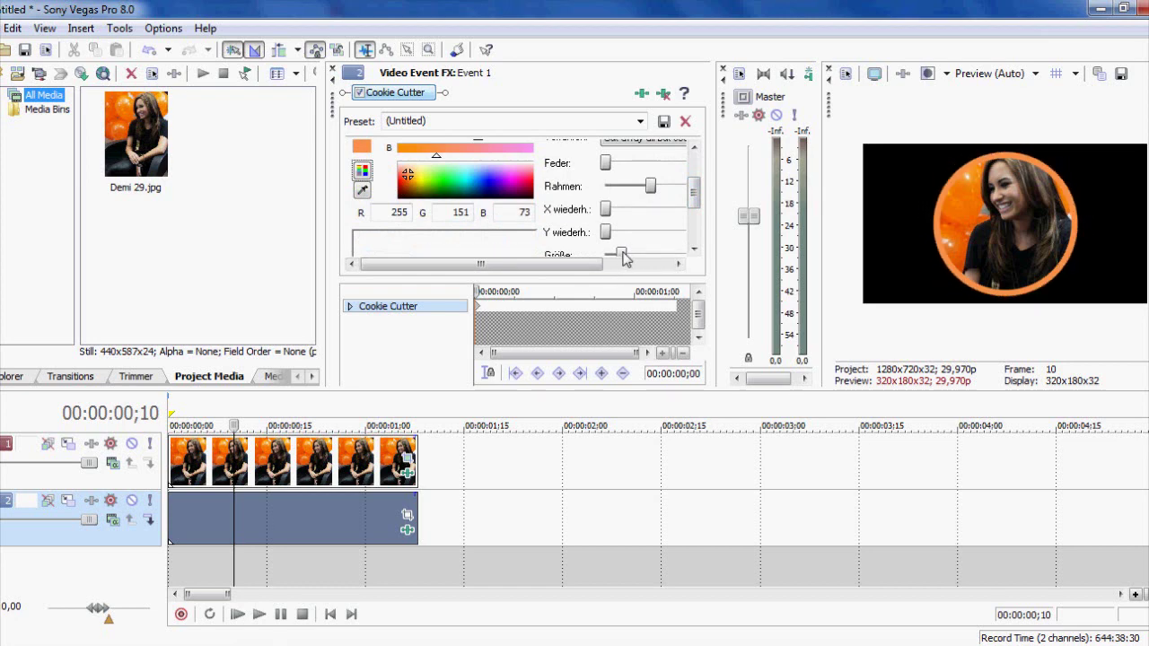
- Duplicate the video track that holds the orange ring
{"action": "right_click", "coordinate": [358, 515]}
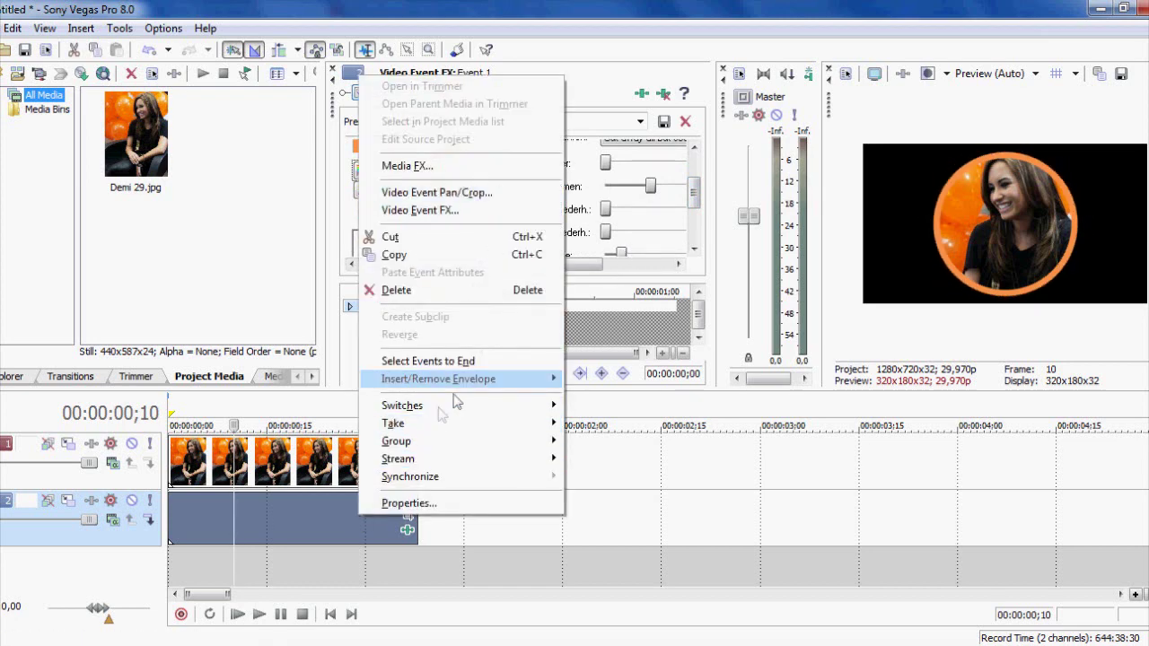
{"action": "left_click", "coordinate": [328, 513]}
{"action": "right_click", "coordinate": [446, 531]}
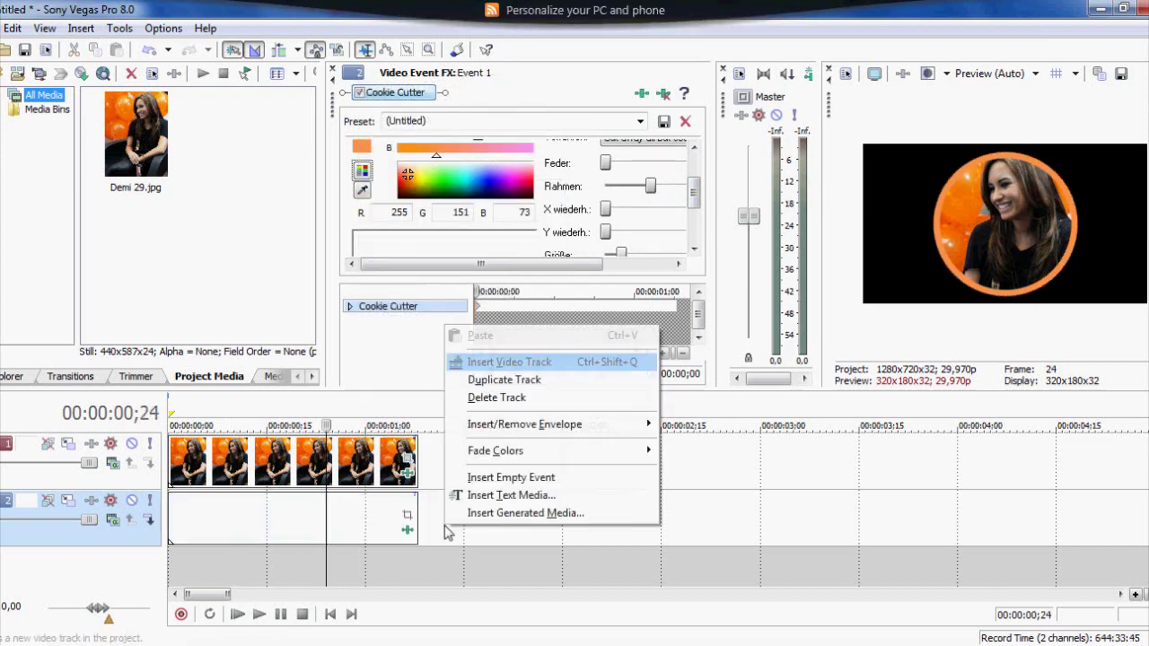
{"action": "left_click", "coordinate": [502, 381]}
- Recolour the track 2 ring to pale yellow (R 255, G 223, B 146) and slightly enlarge it
{"action": "left_click", "coordinate": [352, 515]}
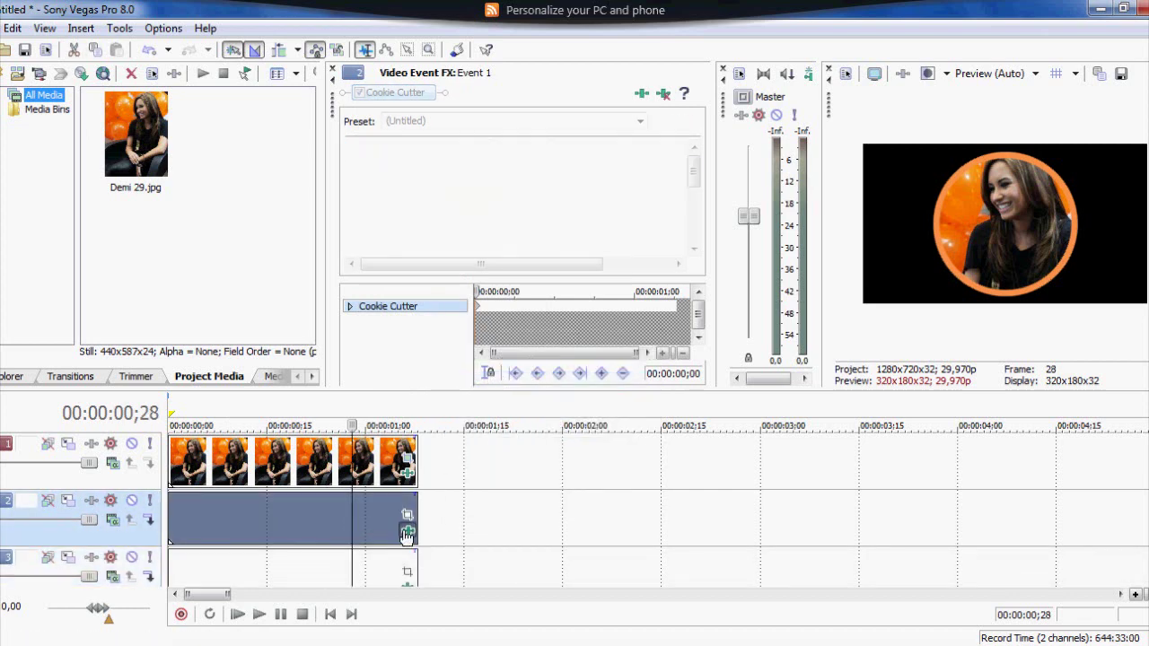
{"action": "left_click", "coordinate": [468, 239]}
{"action": "left_click_drag", "start_coordinate": [467, 239], "coordinate": [414, 243]}
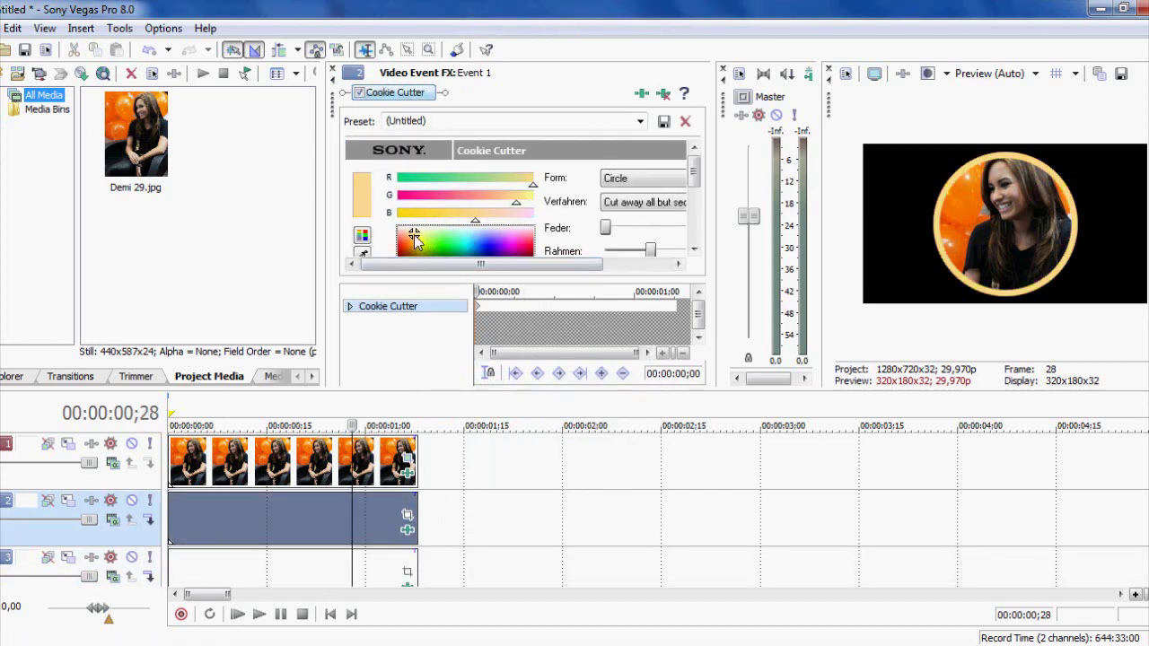
{"action": "scroll", "coordinate": [567, 235], "scroll_direction": "down", "scroll_amount": 3}
{"action": "left_click_drag", "start_coordinate": [619, 251], "coordinate": [623, 250]}
- Swap the two ring events between tracks 2 and 3 so the orange ring lies over the larger yellow one
{"action": "left_click_drag", "start_coordinate": [274, 510], "coordinate": [524, 505]}
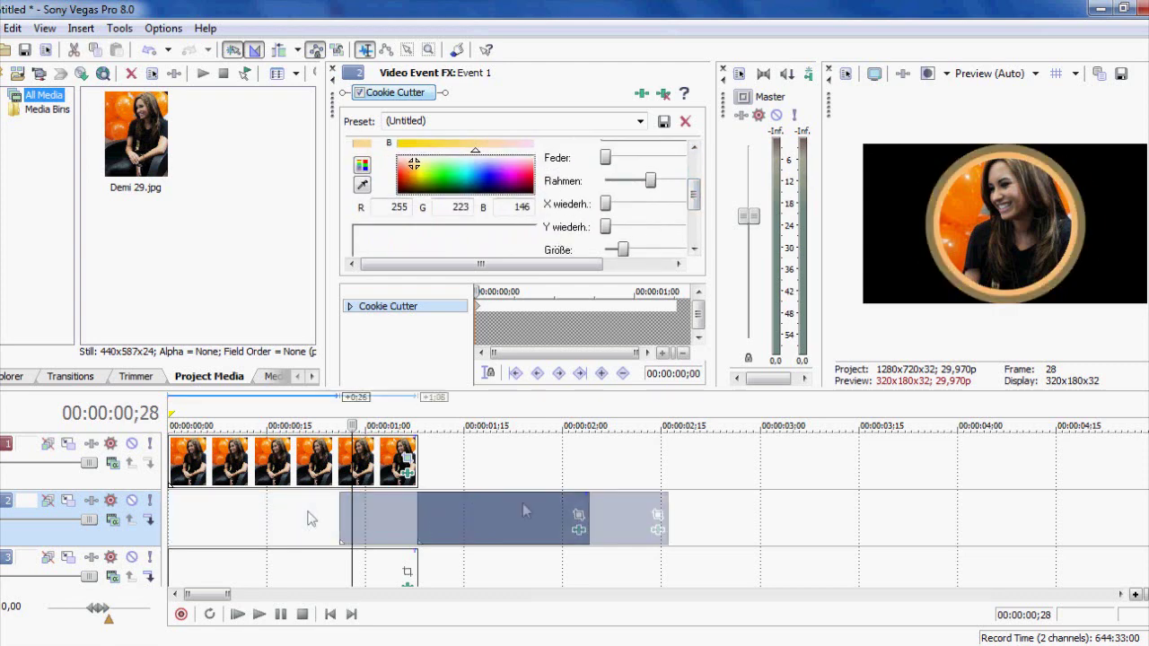
{"action": "left_click_drag", "start_coordinate": [321, 583], "coordinate": [342, 521]}
{"action": "left_click_drag", "start_coordinate": [459, 525], "coordinate": [212, 518]}
{"action": "left_click_drag", "start_coordinate": [625, 249], "coordinate": [625, 248]}
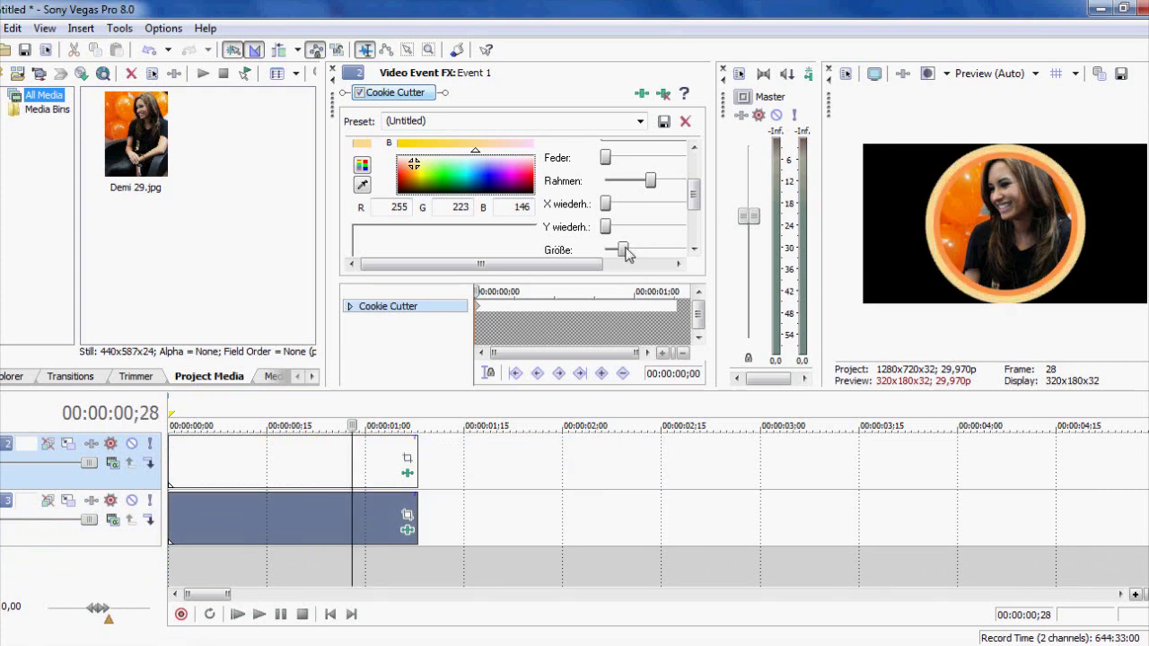
- Insert an empty event and place it at the start of a new track 4 beneath the rings
{"action": "right_click", "coordinate": [458, 529]}
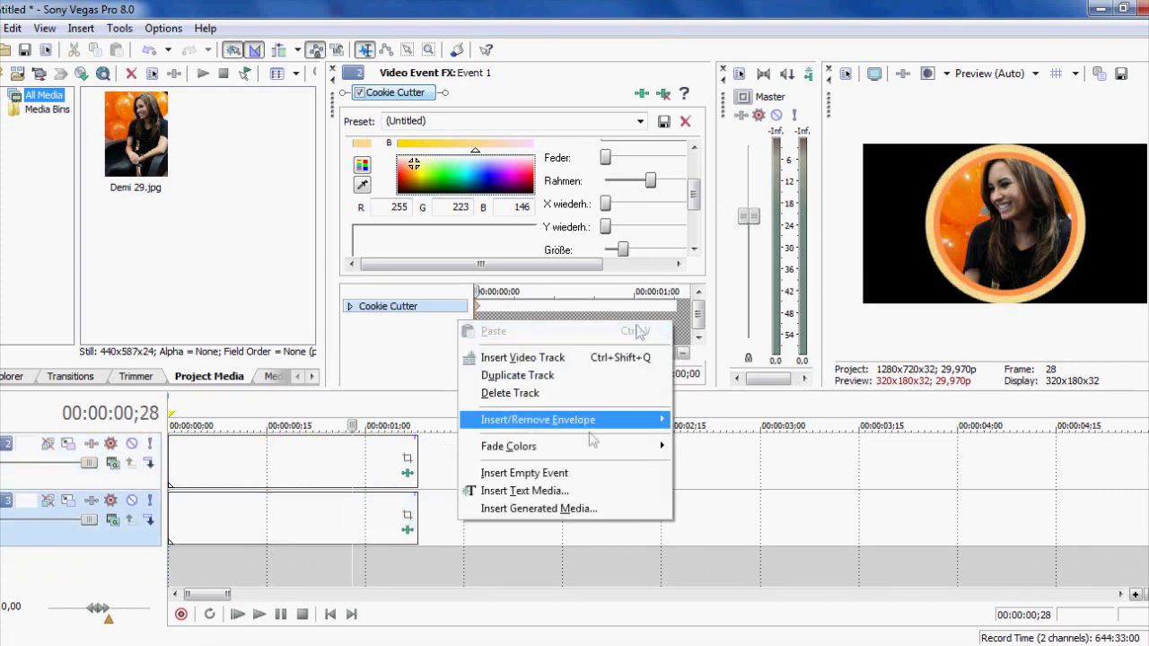
{"action": "left_click", "coordinate": [539, 473]}
{"action": "left_click_drag", "start_coordinate": [592, 557], "coordinate": [352, 531]}
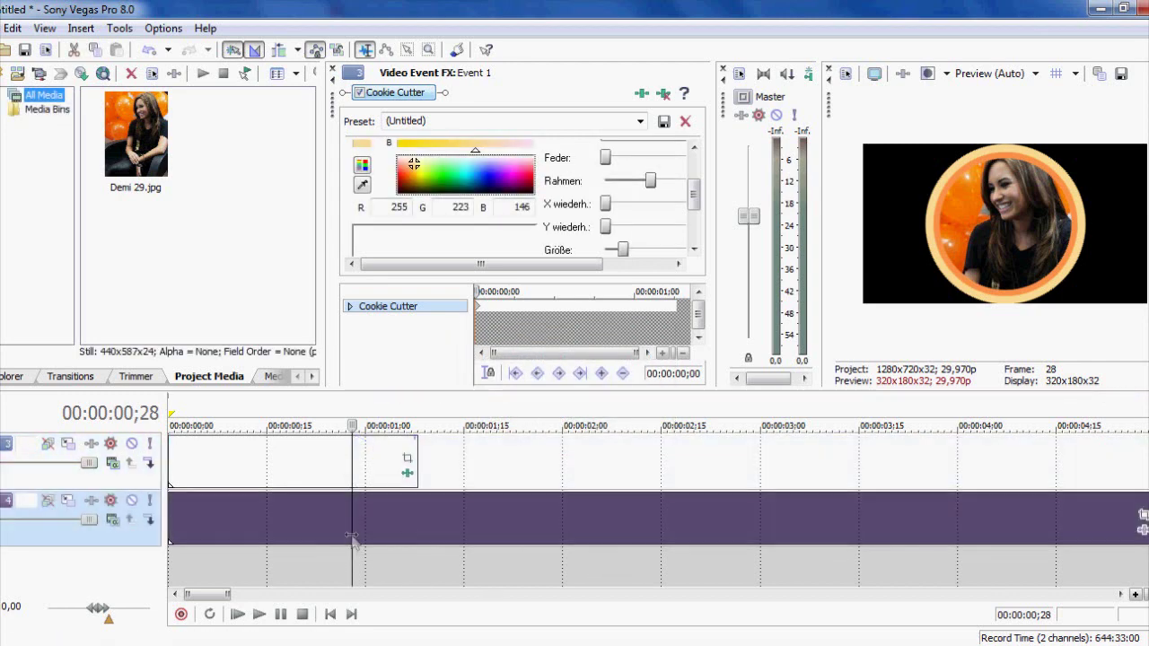
- Split the track 4 empty event at 00:00:01;08 and delete the part beyond it
{"action": "left_click", "coordinate": [421, 516]}
{"action": "right_click", "coordinate": [420, 513]}
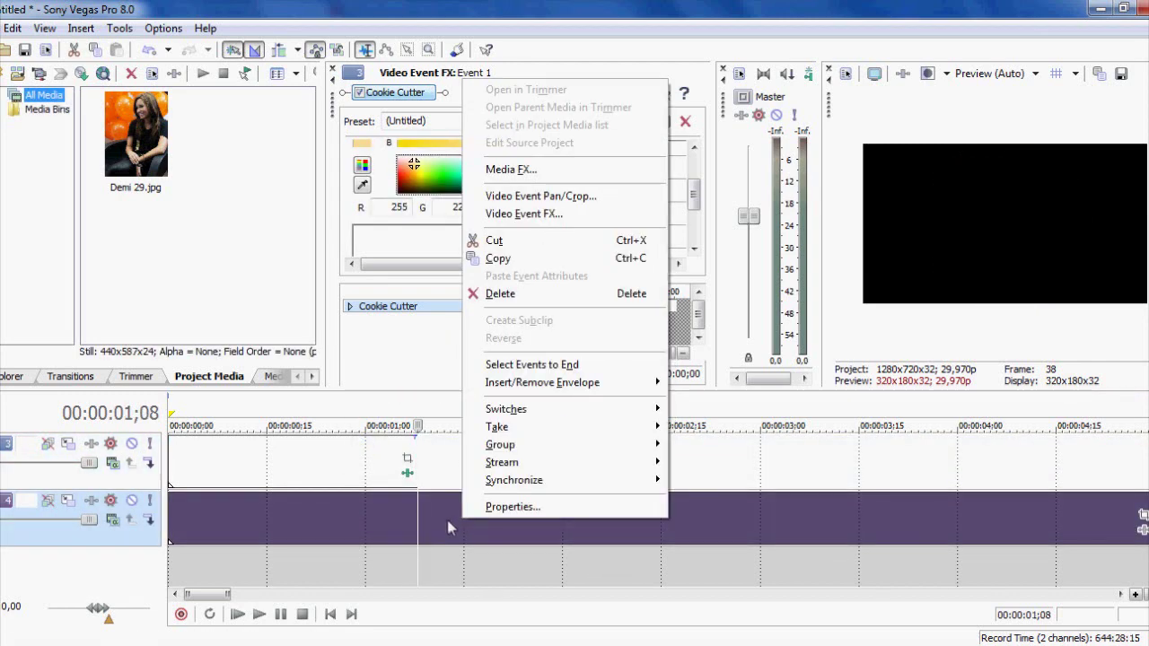
{"action": "left_click", "coordinate": [415, 519]}
{"action": "key", "text": "s"}
{"action": "right_click", "coordinate": [452, 523]}
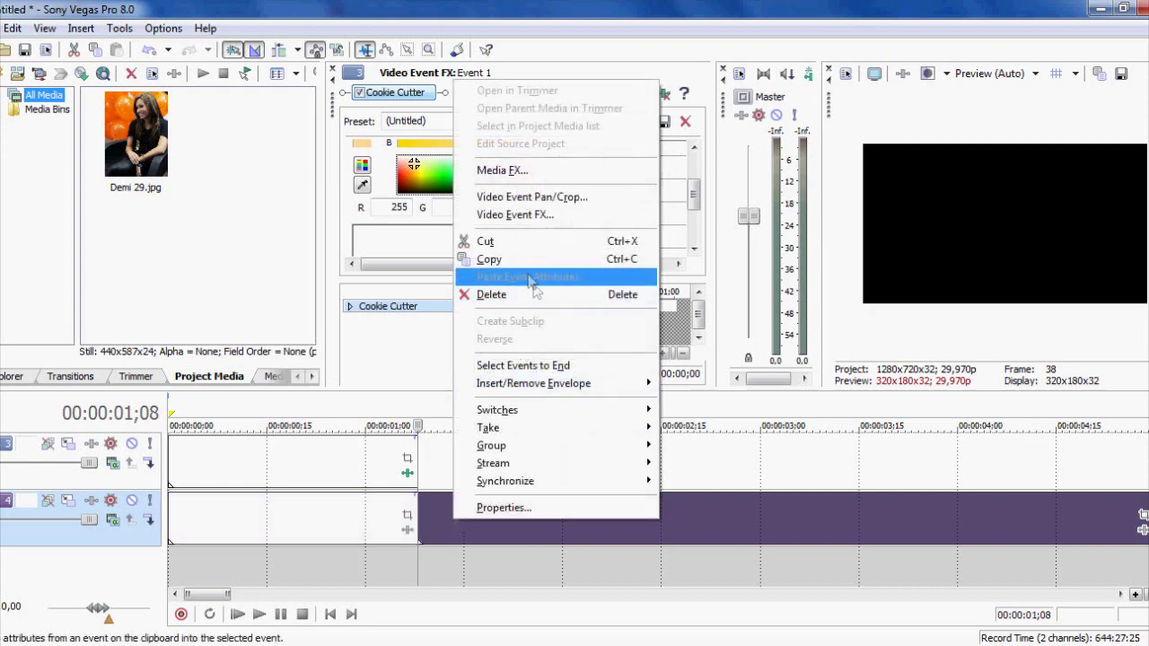
{"action": "left_click", "coordinate": [524, 295]}
- Add the Cookie Cutter effect to the shortened empty event on track 4
{"action": "left_click", "coordinate": [352, 530]}
{"action": "left_click", "coordinate": [407, 530]}
{"action": "left_click", "coordinate": [586, 232]}
{"action": "left_click", "coordinate": [918, 178]}
- Change the track 4 Cookie Cutter's Form from Circle to another shape
{"action": "left_click_drag", "start_coordinate": [693, 171], "coordinate": [694, 192]}
{"action": "left_click_drag", "start_coordinate": [522, 265], "coordinate": [557, 264]}
{"action": "scroll", "coordinate": [696, 227], "scroll_direction": "up", "scroll_amount": 1}
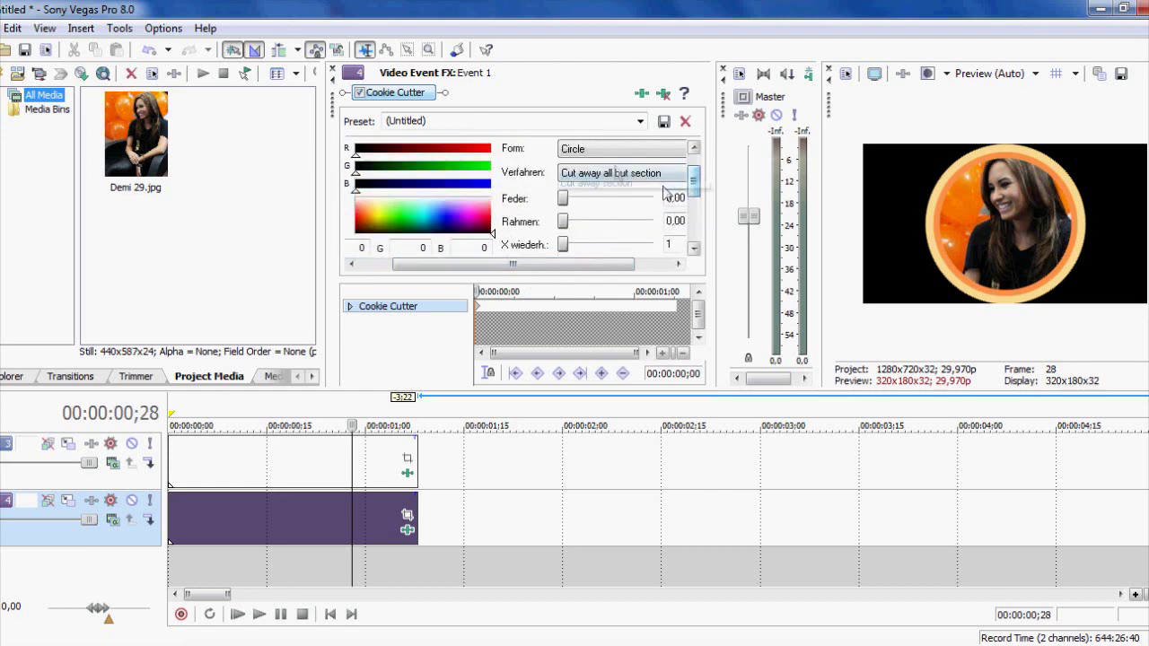
{"action": "left_click", "coordinate": [613, 149]}
{"action": "left_click", "coordinate": [615, 166]}
{"action": "left_click", "coordinate": [616, 153]}
{"action": "left_click", "coordinate": [617, 189]}
- Make a blue stripe behind the rings with colour R 61, G 99, B 255, X wiederh. 10, Rahmen 1,00 and Größe 0,080
{"action": "scroll", "coordinate": [564, 246], "scroll_direction": "down", "scroll_amount": 2}
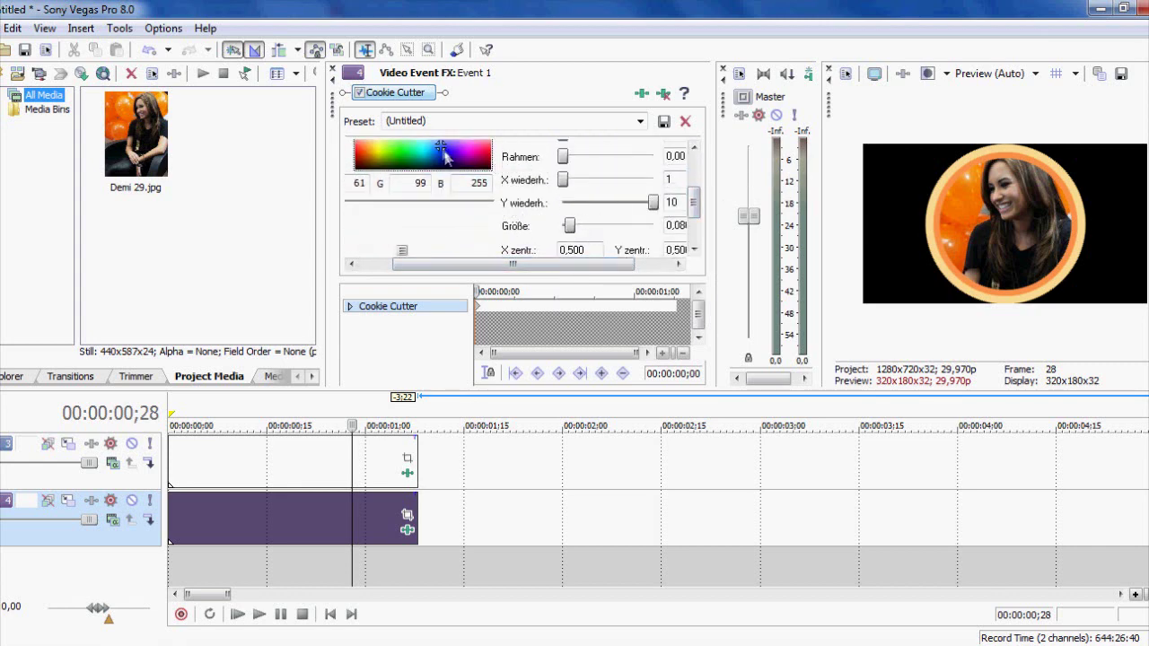
{"action": "scroll", "coordinate": [641, 186], "scroll_direction": "up", "scroll_amount": 1}
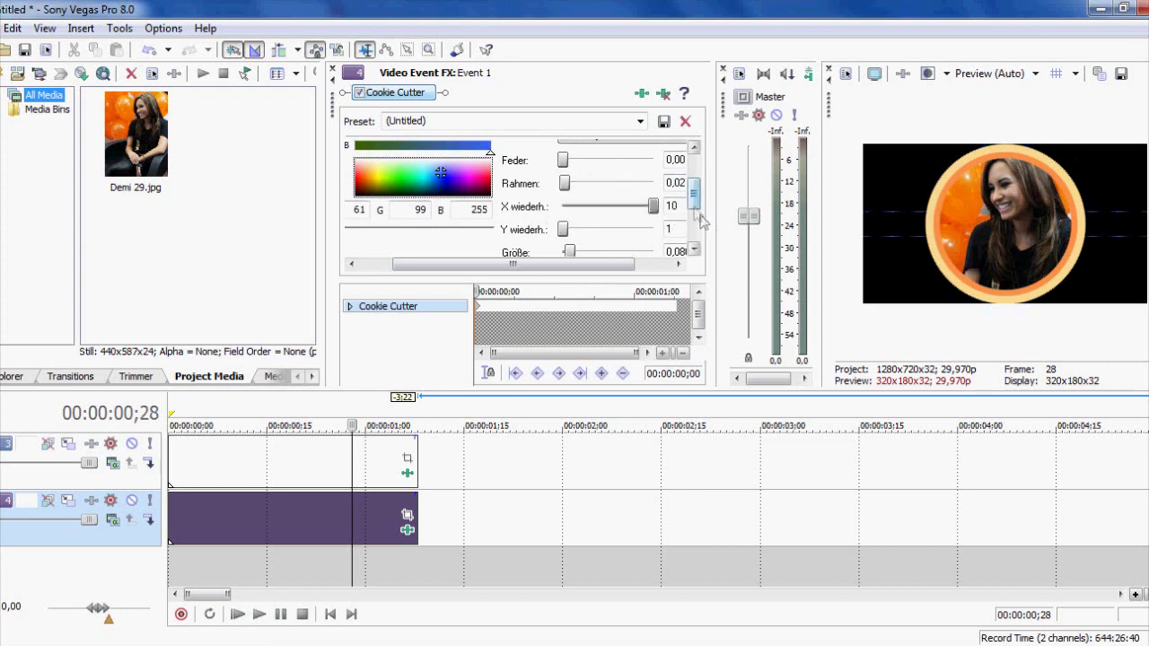
{"action": "scroll", "coordinate": [584, 183], "scroll_direction": "down", "scroll_amount": 3}
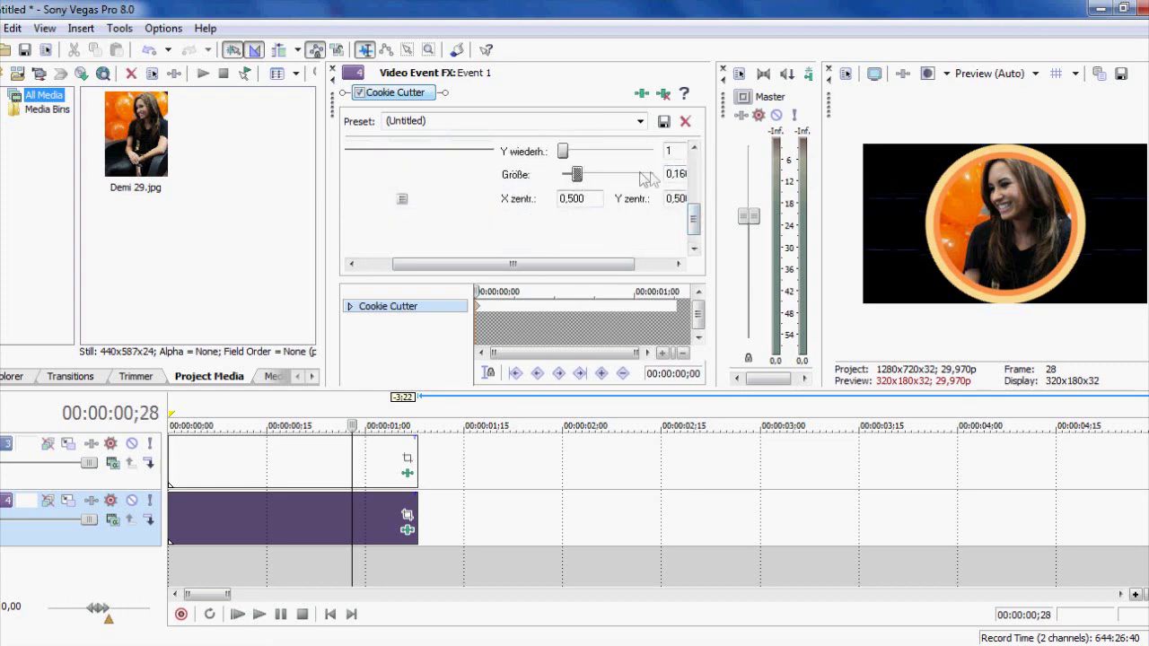
{"action": "scroll", "coordinate": [648, 177], "scroll_direction": "up", "scroll_amount": 3}
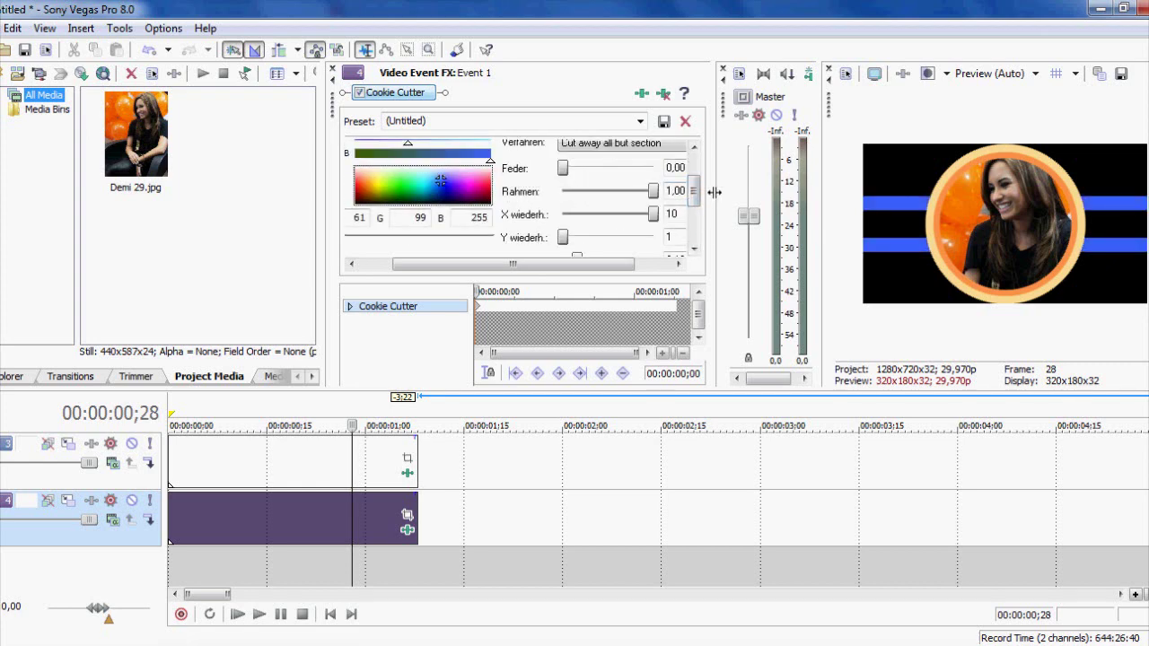
{"action": "left_click_drag", "start_coordinate": [694, 195], "coordinate": [692, 210]}
{"action": "left_click_drag", "start_coordinate": [584, 219], "coordinate": [570, 219]}
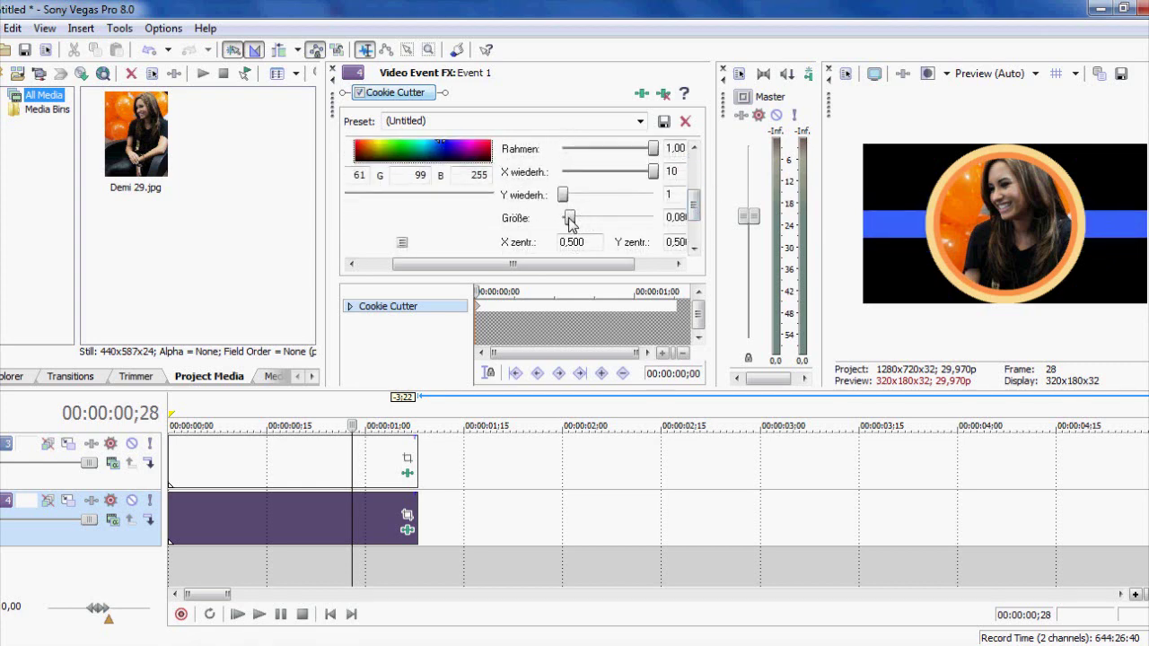
- Recolour the track 4 stripe by sampling the orange of the inner ring in the preview, giving R 255, G 151, B 72
{"action": "left_click_drag", "start_coordinate": [691, 211], "coordinate": [689, 196]}
{"action": "left_click_drag", "start_coordinate": [448, 263], "coordinate": [399, 270]}
{"action": "left_click", "coordinate": [362, 195]}
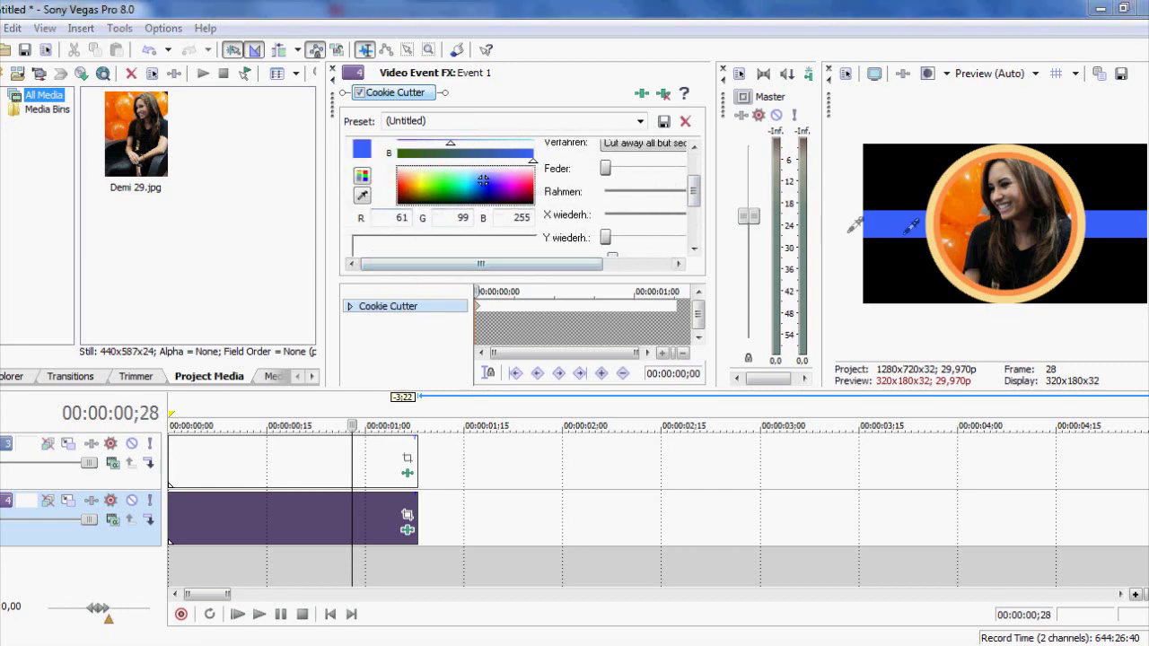
{"action": "left_click", "coordinate": [943, 226]}
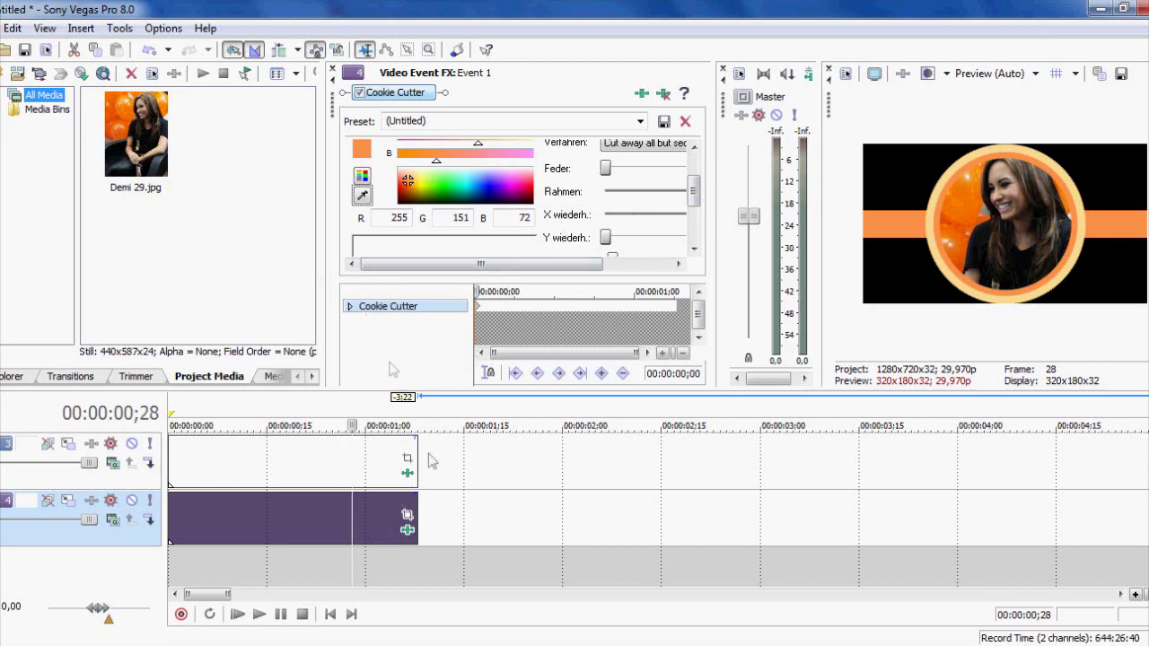
- Duplicate track 4 with its orange stripe and select the event on the upper copy
{"action": "right_click", "coordinate": [440, 519]}
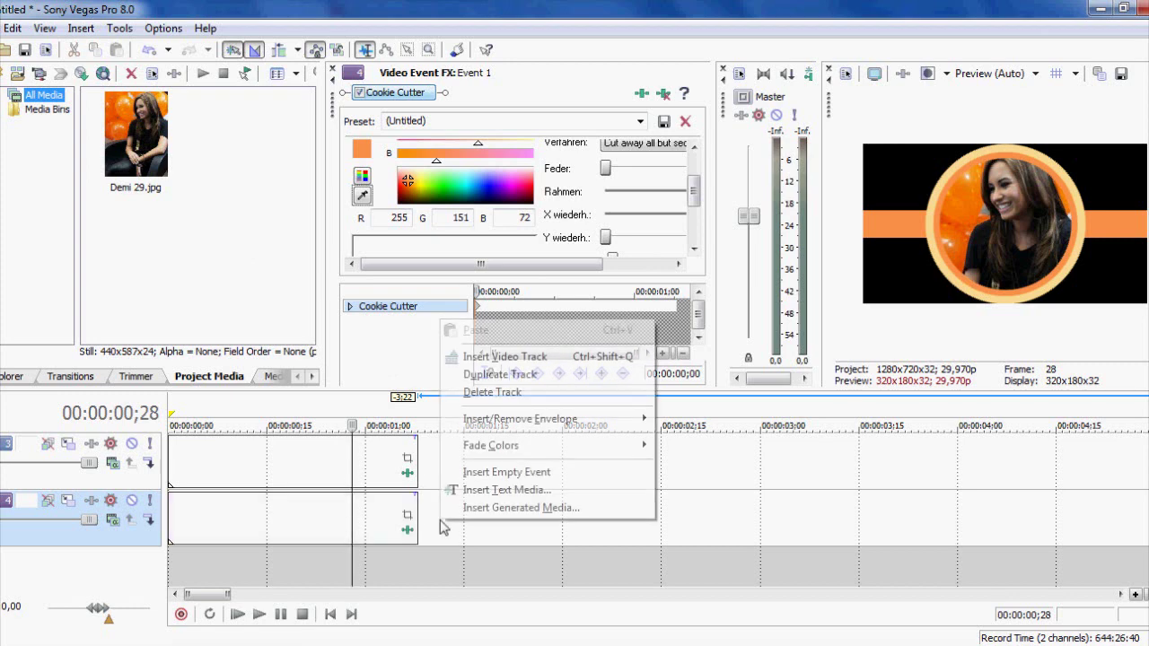
{"action": "left_click", "coordinate": [484, 383]}
{"action": "left_click", "coordinate": [386, 531]}
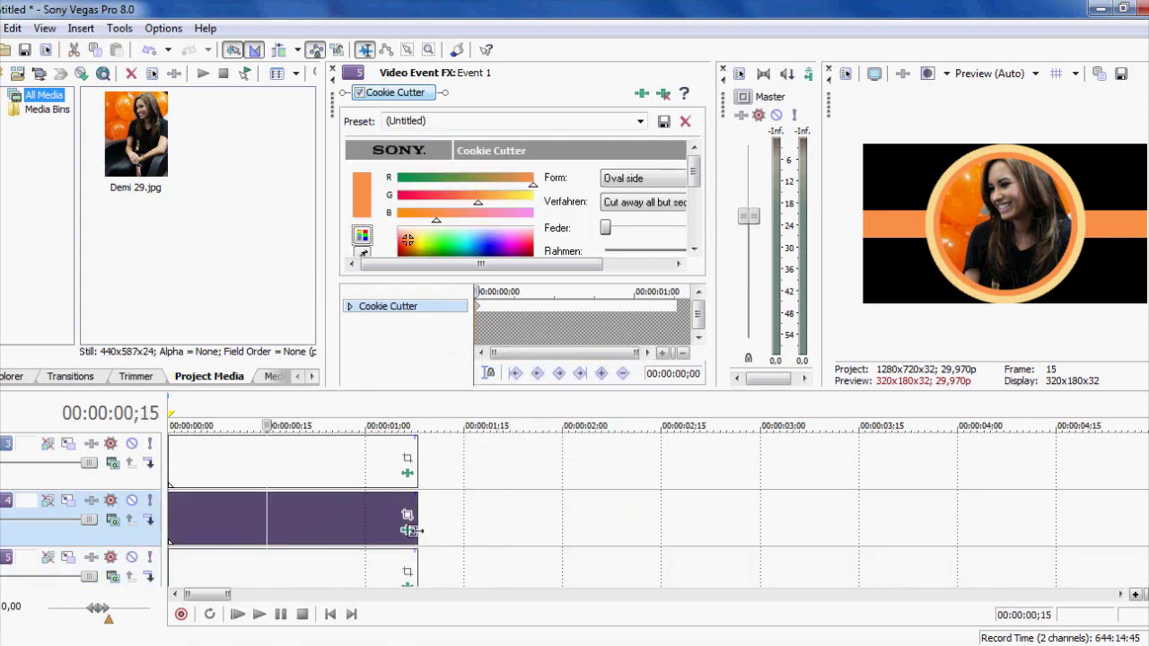
- Change the Form of the track 4 event's Cookie Cutter effect to Diamond
{"action": "left_click", "coordinate": [409, 531]}
{"action": "left_click_drag", "start_coordinate": [693, 174], "coordinate": [694, 183]}
{"action": "left_click_drag", "start_coordinate": [550, 265], "coordinate": [595, 263]}
{"action": "left_click_drag", "start_coordinate": [693, 189], "coordinate": [691, 178]}
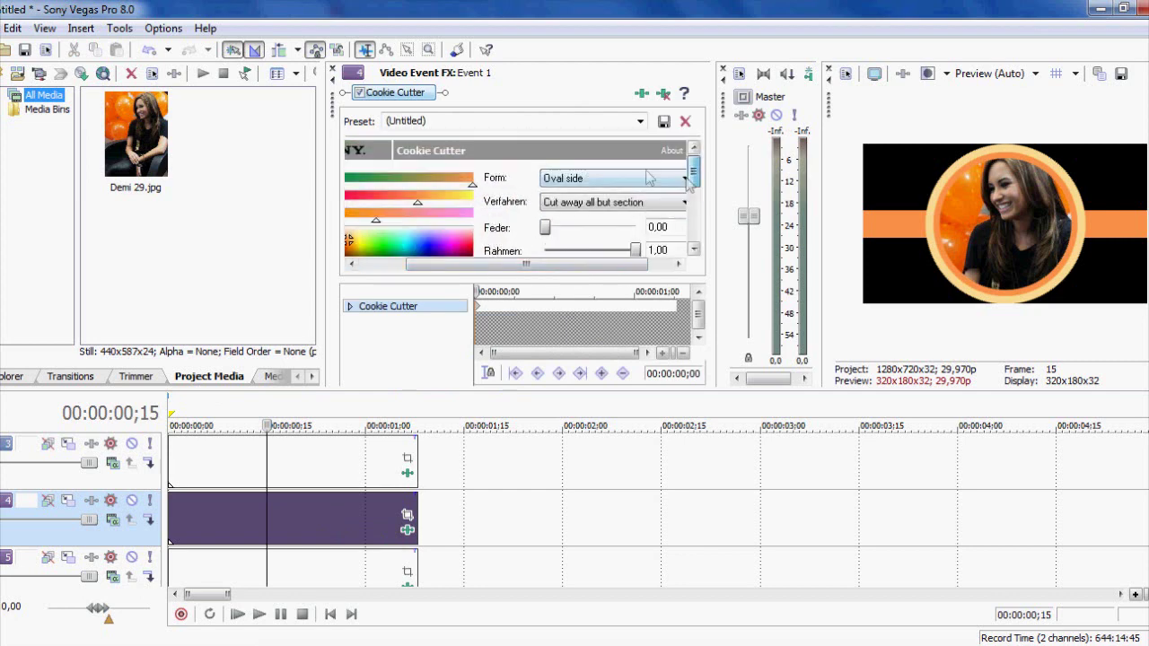
{"action": "left_click", "coordinate": [687, 178]}
{"action": "left_click", "coordinate": [678, 246]}
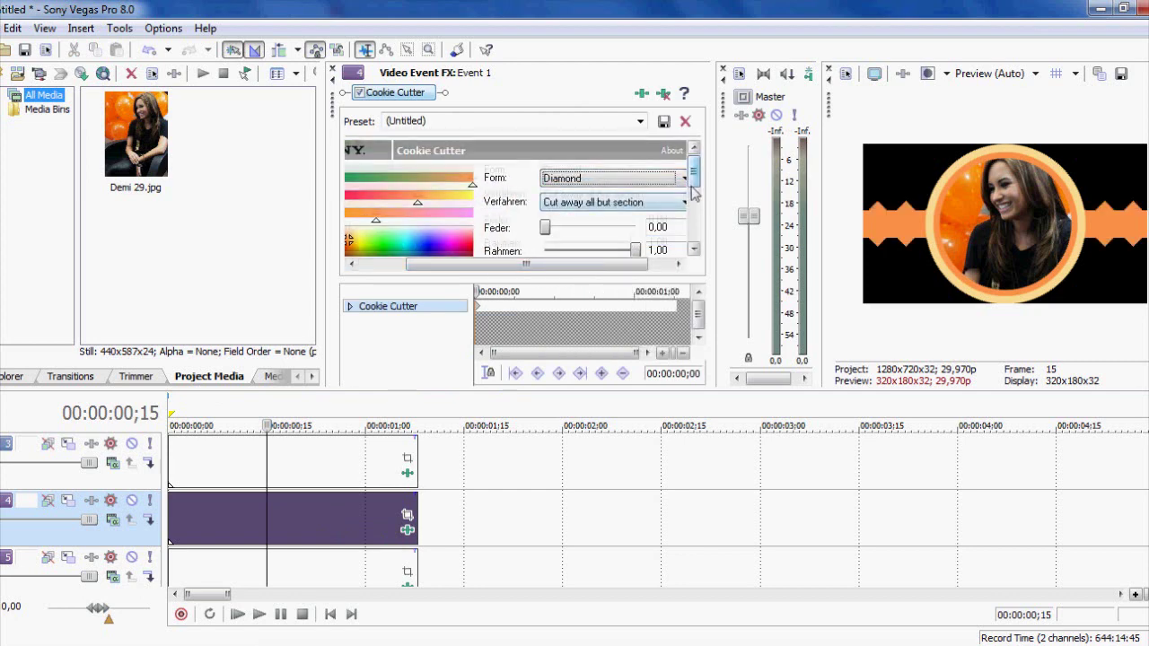
- Make the track 4 diamonds white and set their Größe to 0,040
{"action": "left_click_drag", "start_coordinate": [691, 186], "coordinate": [691, 196]}
{"action": "left_click_drag", "start_coordinate": [412, 218], "coordinate": [413, 177]}
{"action": "left_click_drag", "start_coordinate": [692, 188], "coordinate": [692, 215]}
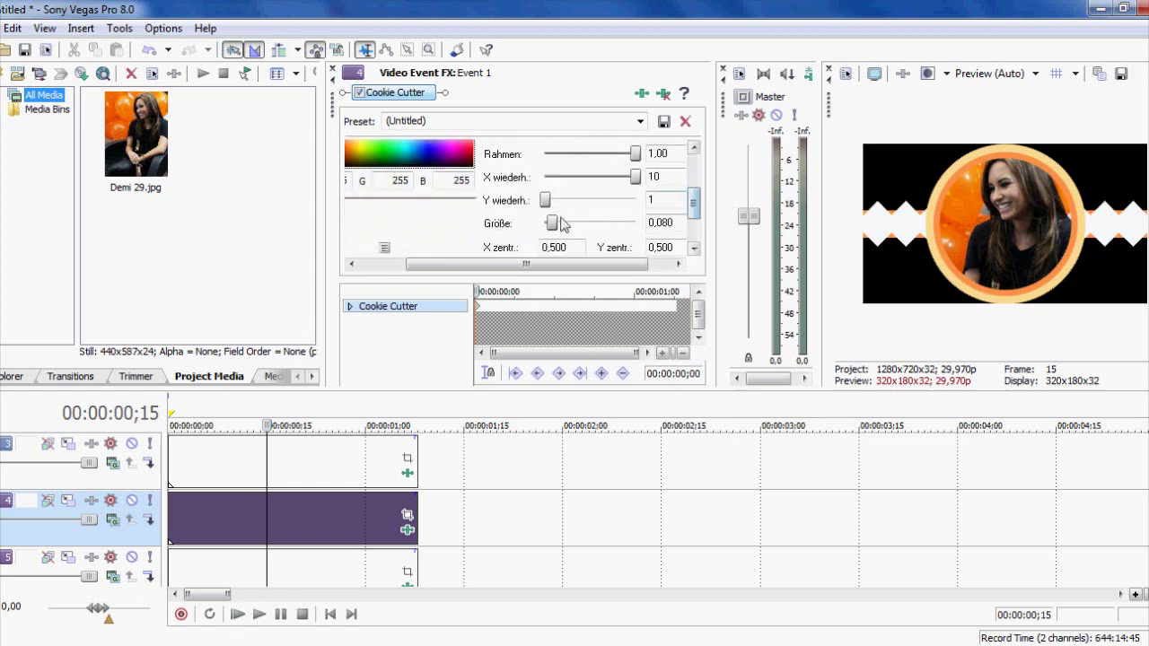
{"action": "left_click_drag", "start_coordinate": [555, 224], "coordinate": [551, 226]}
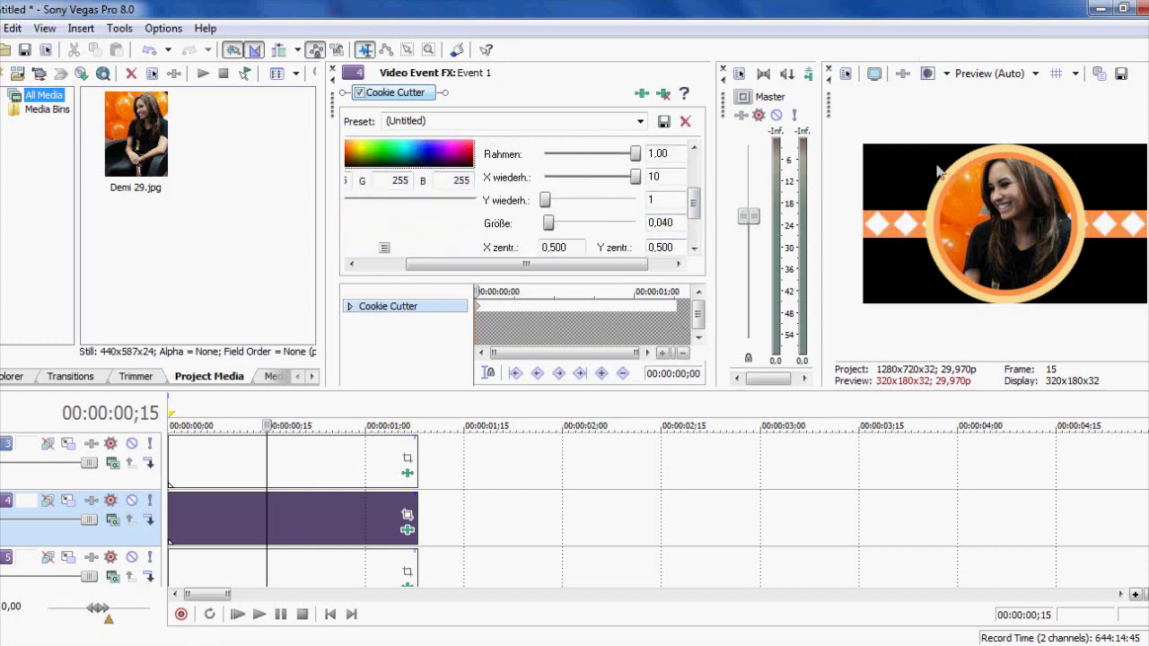
- Apply the Clock Wipe transition preset Clockwise, Hard Edge to the start of the ring event on track 2
{"action": "scroll", "coordinate": [575, 503], "scroll_direction": "down", "scroll_amount": 1}
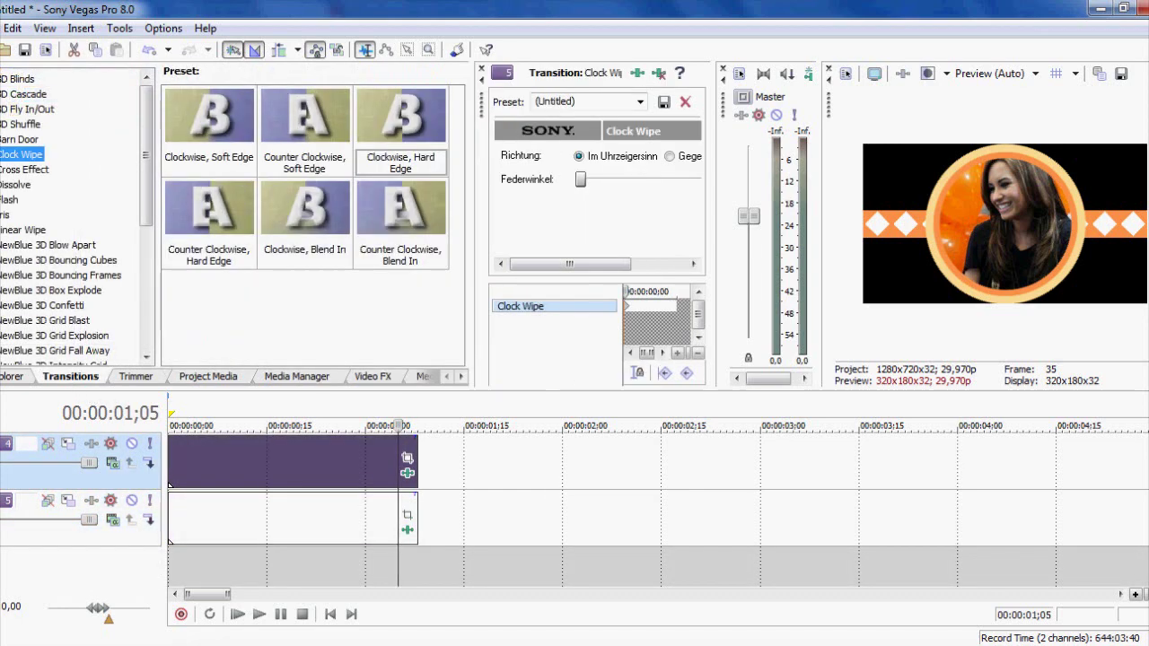
{"action": "scroll", "coordinate": [574, 512], "scroll_direction": "up", "scroll_amount": 1}
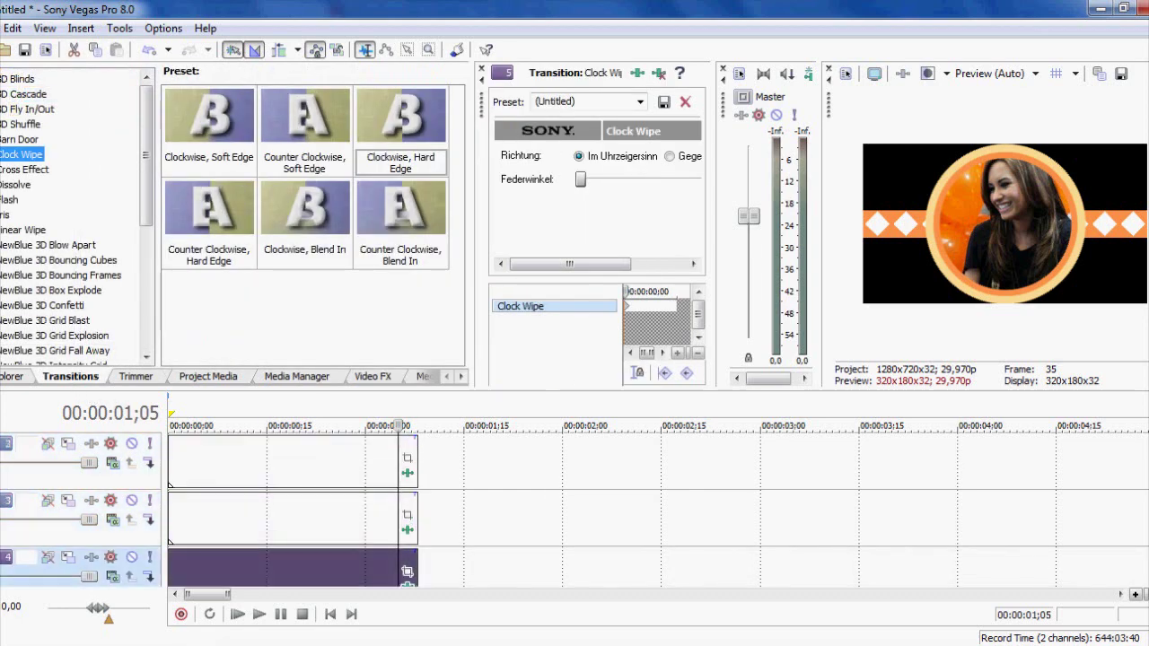
{"action": "left_click", "coordinate": [304, 117]}
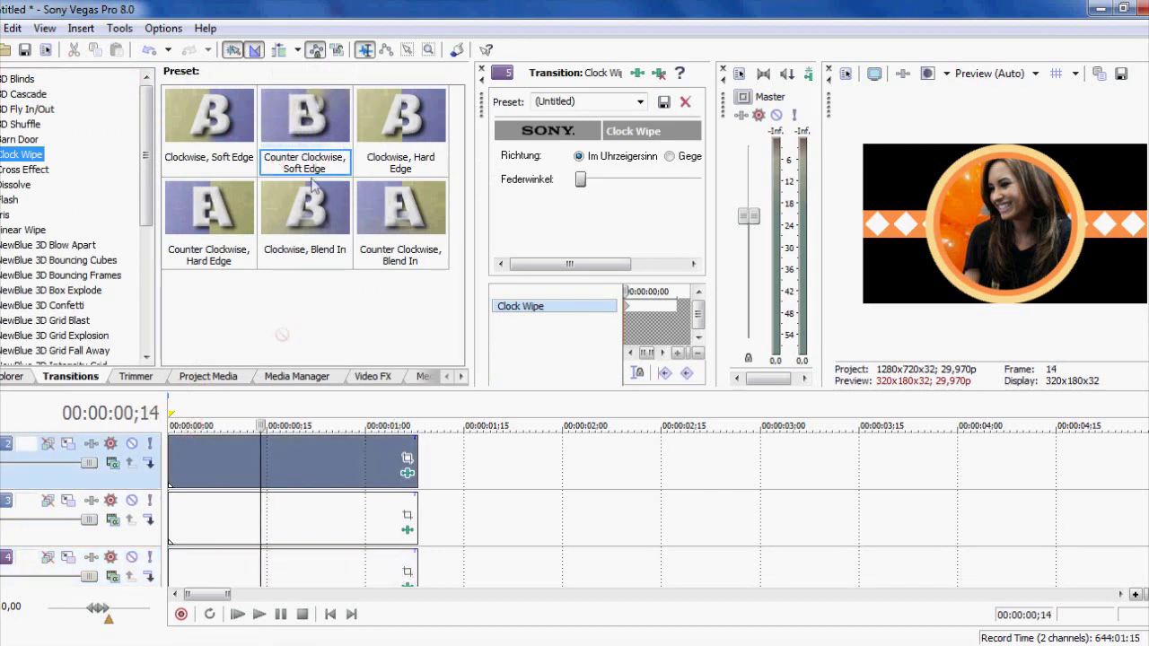
{"action": "left_click_drag", "start_coordinate": [400, 117], "coordinate": [224, 425]}
{"action": "left_click_drag", "start_coordinate": [168, 474], "coordinate": [170, 475]}
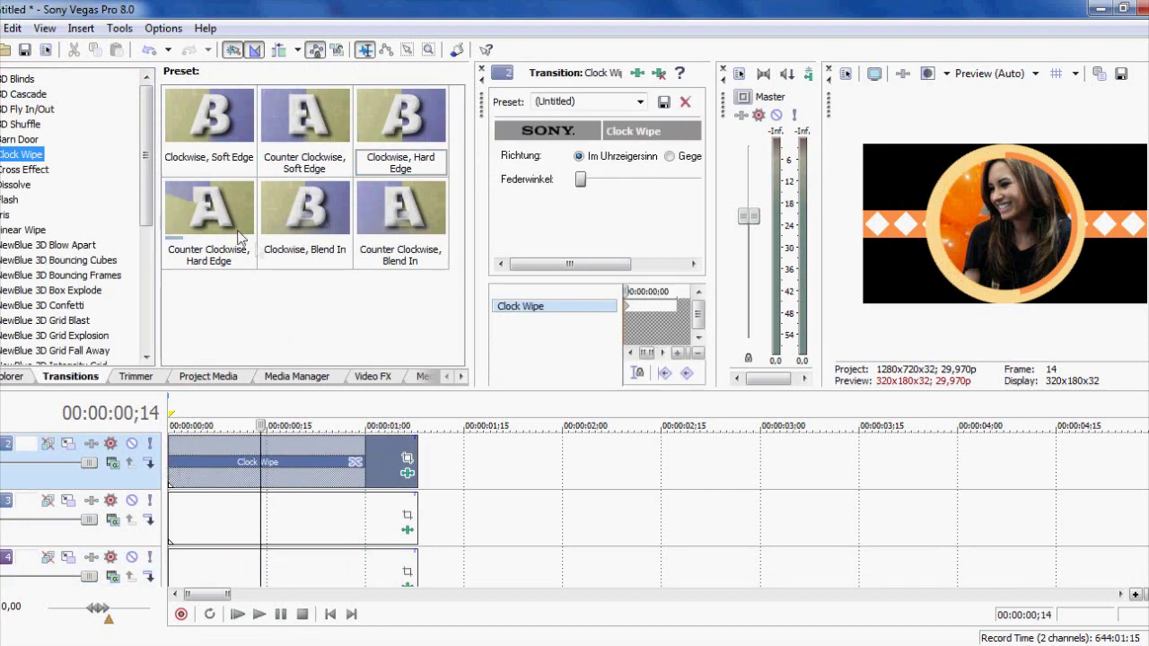
- Add the Clock Wipe preset Counter Clockwise, Hard Edge to the track 3 event's start and shorten both clock wipes to about 19 frames
{"action": "left_click_drag", "start_coordinate": [235, 234], "coordinate": [170, 521]}
{"action": "left_click_drag", "start_coordinate": [365, 494], "coordinate": [296, 508]}
{"action": "left_click_drag", "start_coordinate": [364, 452], "coordinate": [285, 451]}
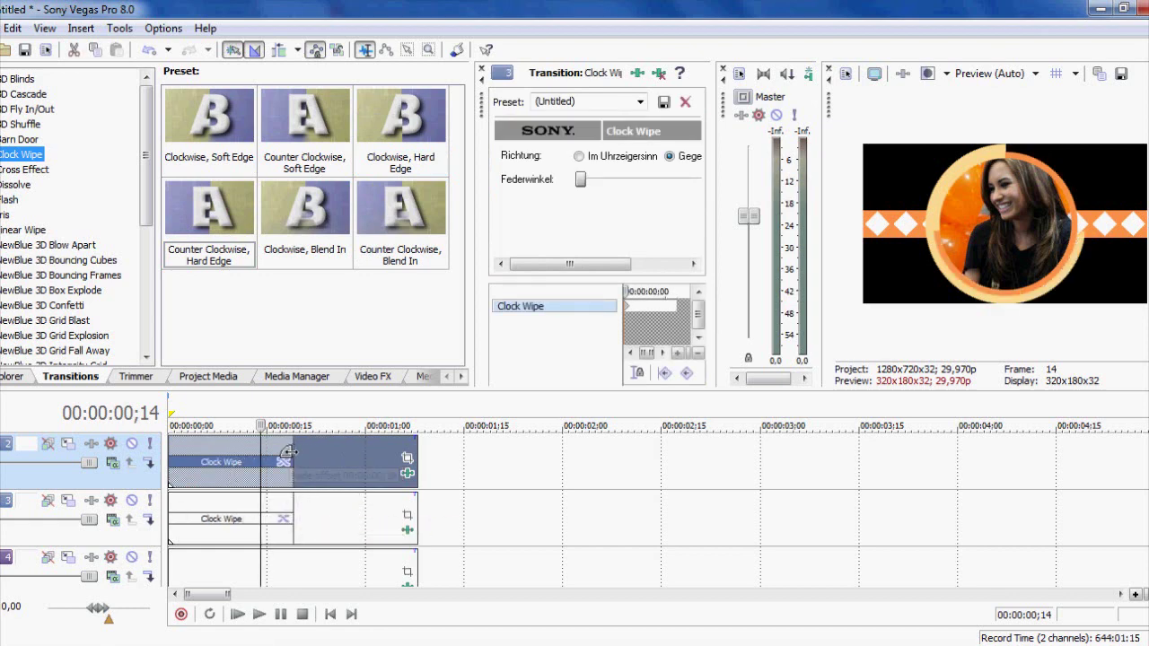
- Apply the Linear Wipe preset Left-Right, Hard Edge to the start of the track 4 diamonds event and match its length to the clock wipes
{"action": "left_click", "coordinate": [27, 139]}
{"action": "left_click", "coordinate": [18, 169]}
{"action": "left_click", "coordinate": [10, 184]}
{"action": "left_click", "coordinate": [8, 200]}
{"action": "left_click", "coordinate": [8, 213]}
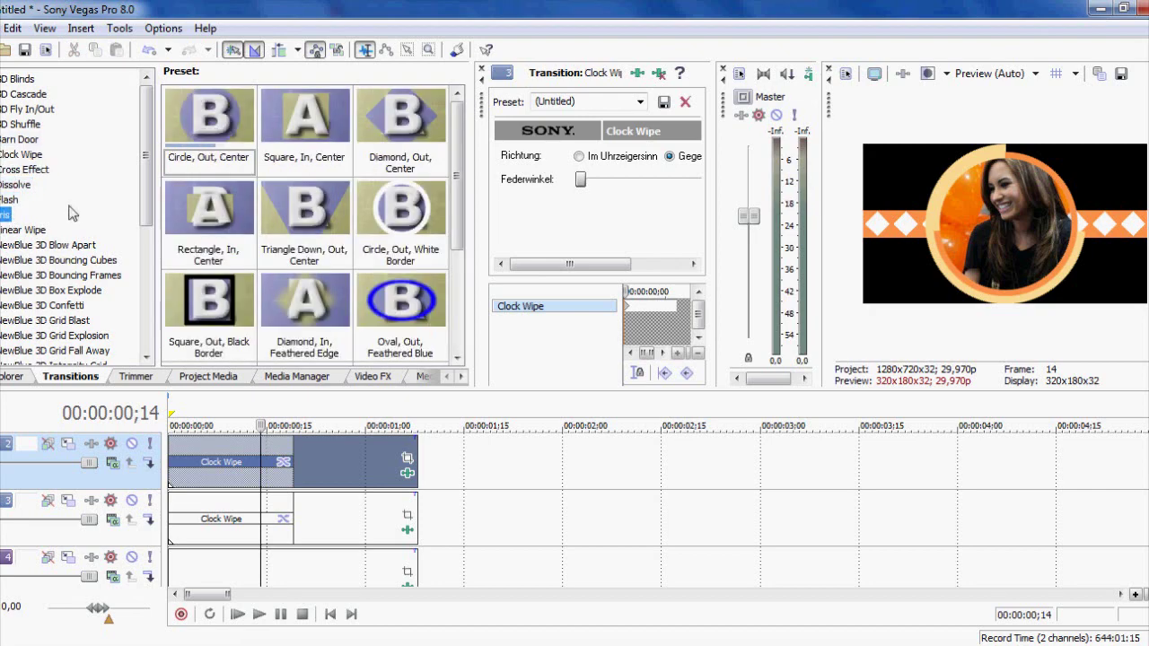
{"action": "left_click_drag", "start_coordinate": [144, 154], "coordinate": [128, 187]}
{"action": "left_click", "coordinate": [23, 229]}
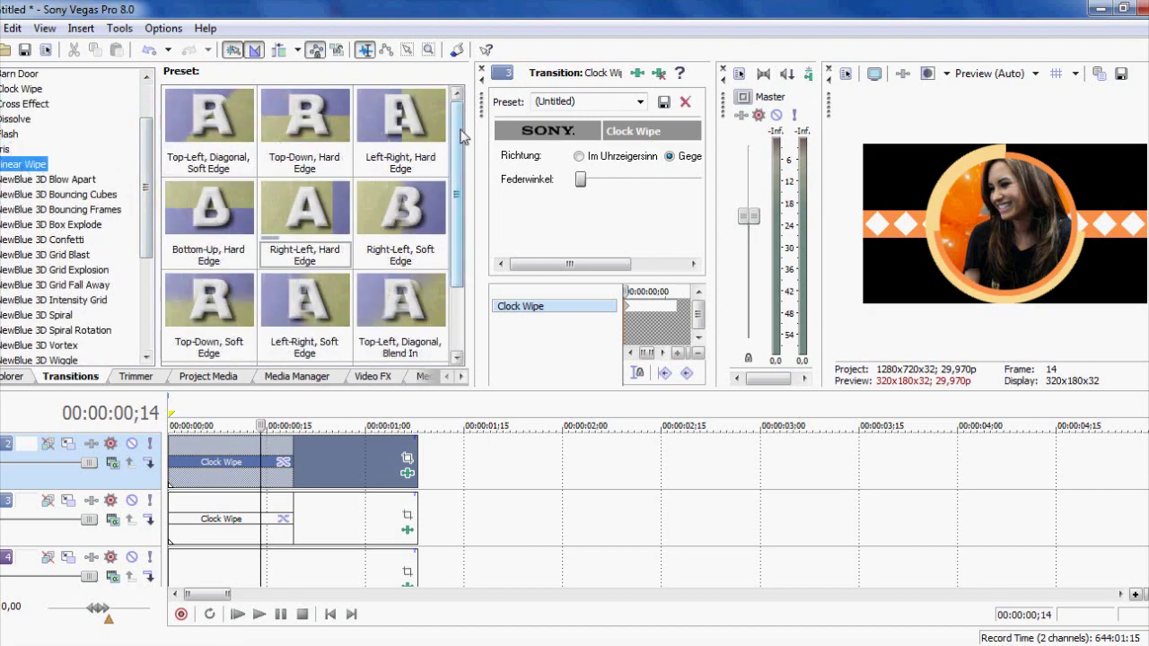
{"action": "key", "text": "Delete"}
{"action": "key", "text": "Delete"}
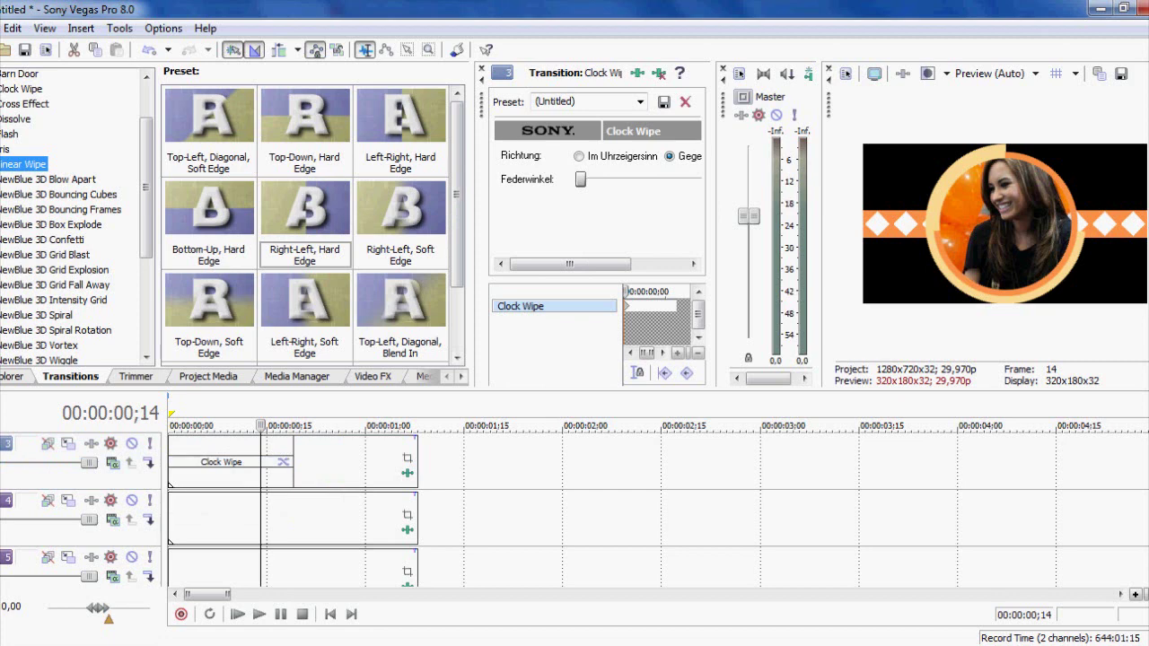
{"action": "left_click_drag", "start_coordinate": [400, 115], "coordinate": [176, 471]}
{"action": "left_click_drag", "start_coordinate": [359, 461], "coordinate": [313, 453]}
{"action": "scroll", "coordinate": [657, 510], "scroll_direction": "up", "scroll_amount": 1}
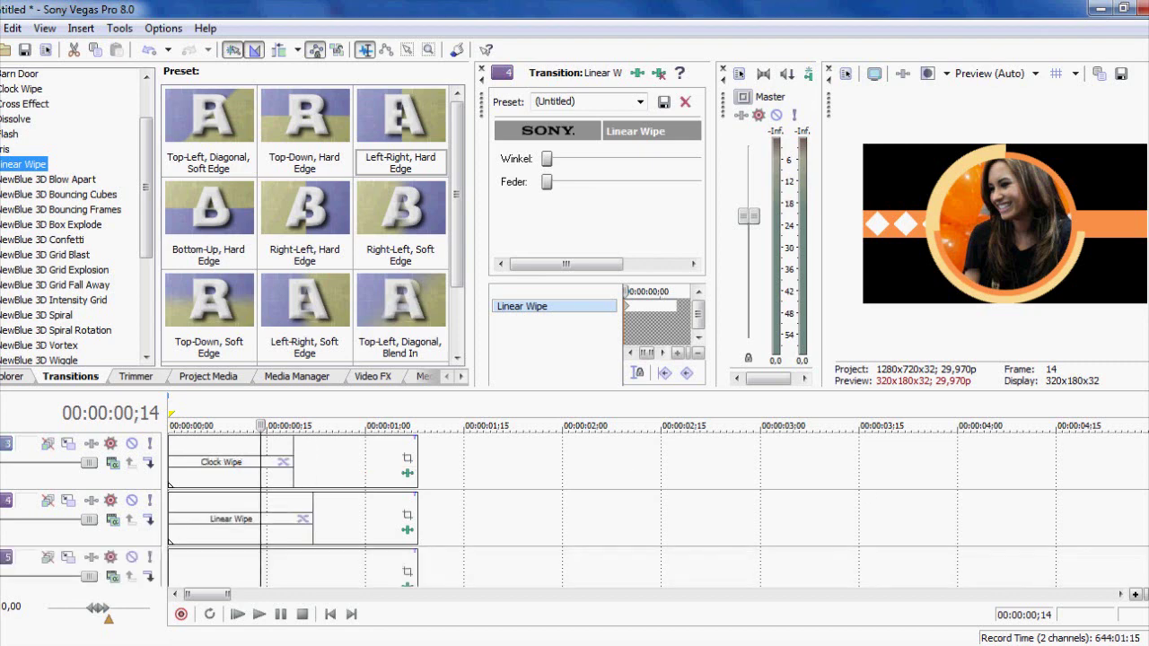
{"action": "left_click_drag", "start_coordinate": [314, 505], "coordinate": [294, 505]}
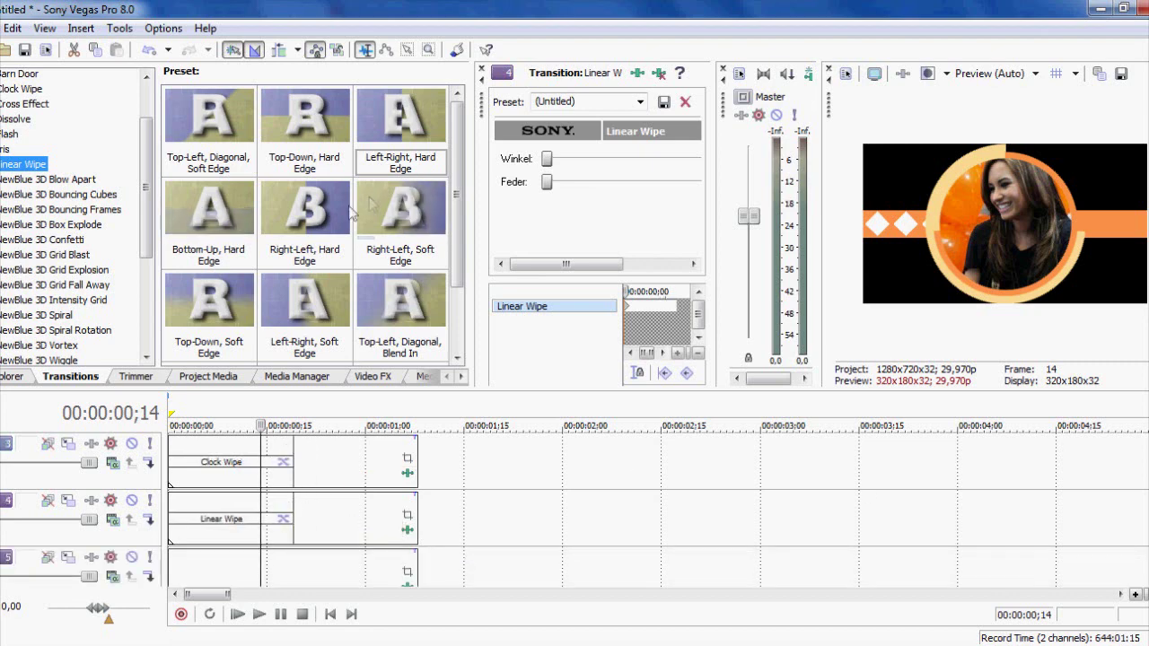
- Apply the Linear Wipe preset Right-Left, Hard Edge to the start of the track 5 stripe event with a fade offset of 00:00:00;19
{"action": "left_click_drag", "start_coordinate": [328, 209], "coordinate": [173, 579]}
{"action": "left_click_drag", "start_coordinate": [334, 577], "coordinate": [306, 561]}
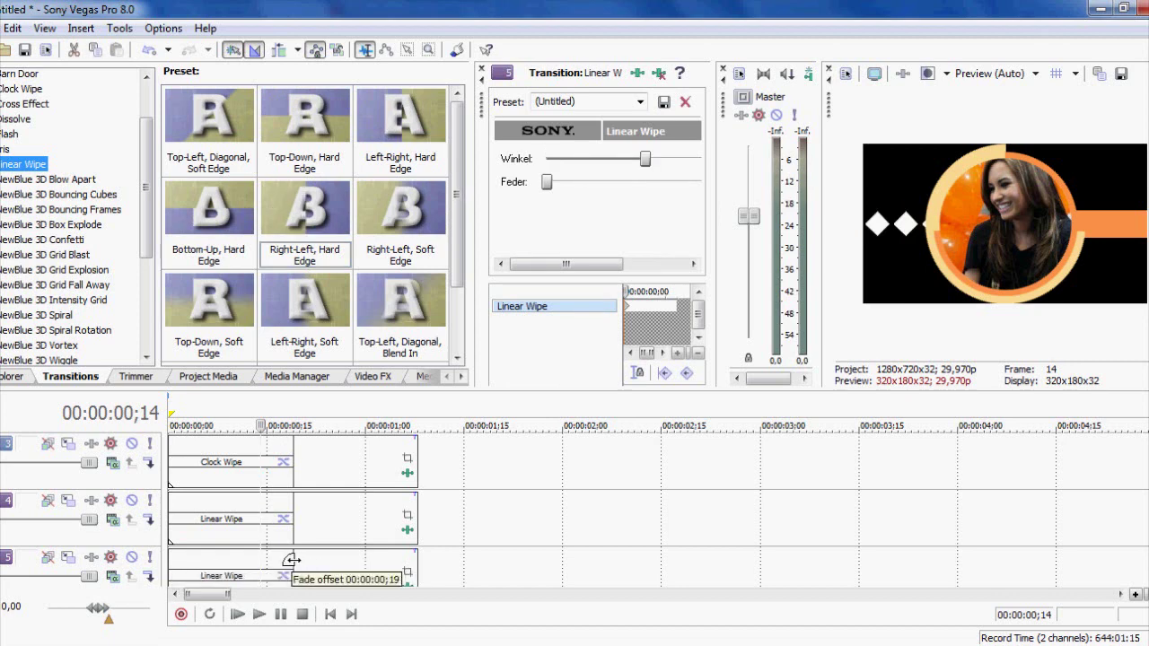
{"action": "mouse_move", "coordinate": [259, 498]}
{"action": "left_mouse_down"}
{"action": "mouse_move", "coordinate": [279, 502]}
{"action": "mouse_move", "coordinate": [203, 513]}
{"action": "mouse_move", "coordinate": [258, 517]}
{"action": "left_mouse_up"}
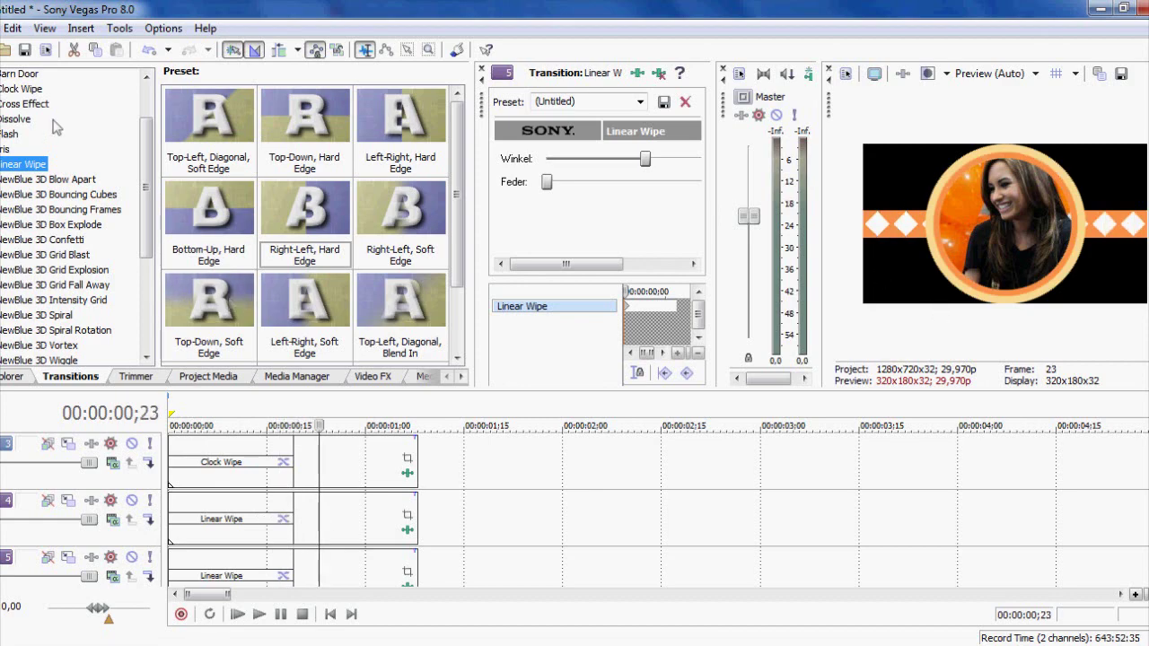
- Import Demi 22.jpg into the project media and place it at the start of a new track 6 below the stripe
{"action": "left_click", "coordinate": [214, 378]}
{"action": "left_click", "coordinate": [14, 78]}
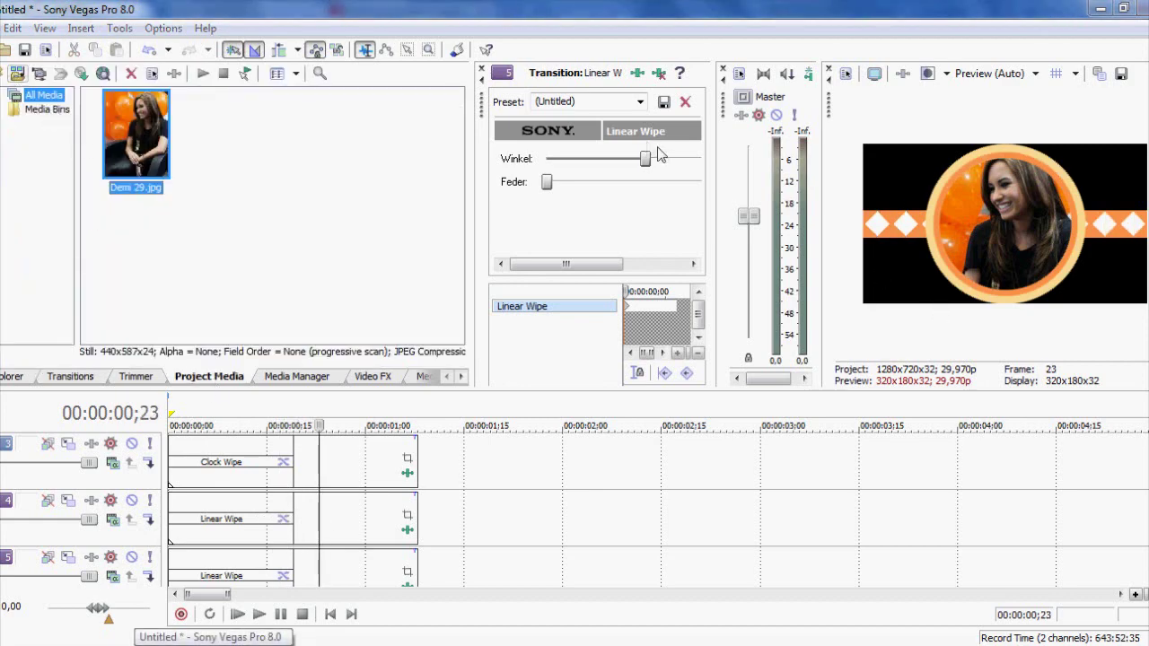
{"action": "left_click", "coordinate": [756, 409]}
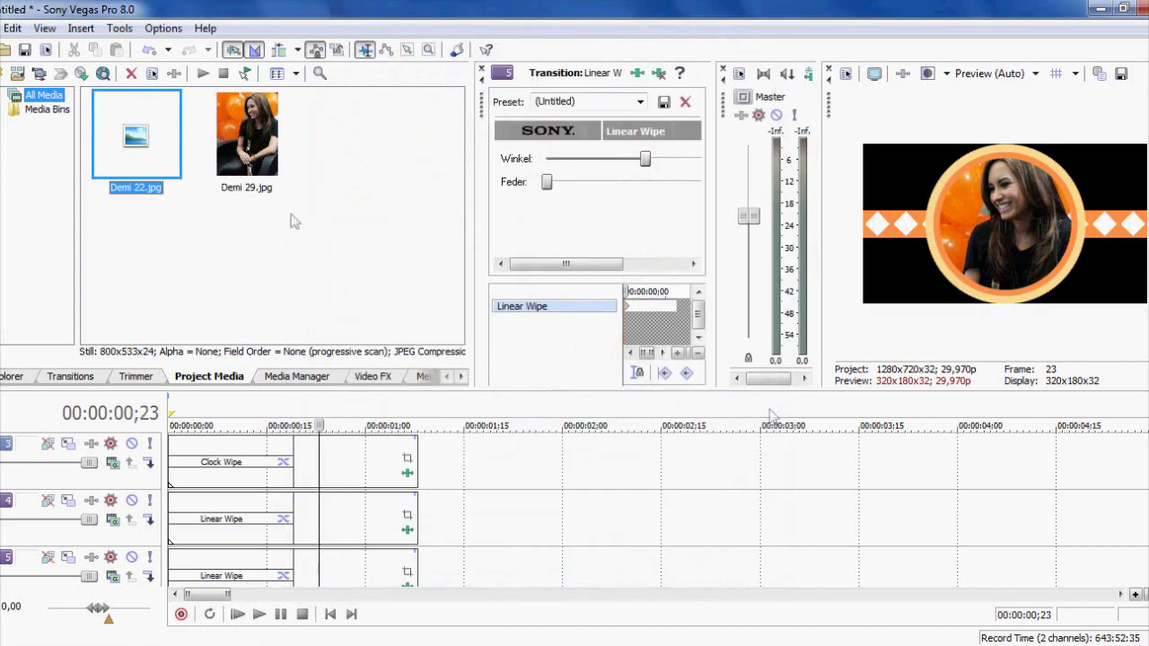
{"action": "scroll", "coordinate": [577, 456], "scroll_direction": "down", "scroll_amount": 3}
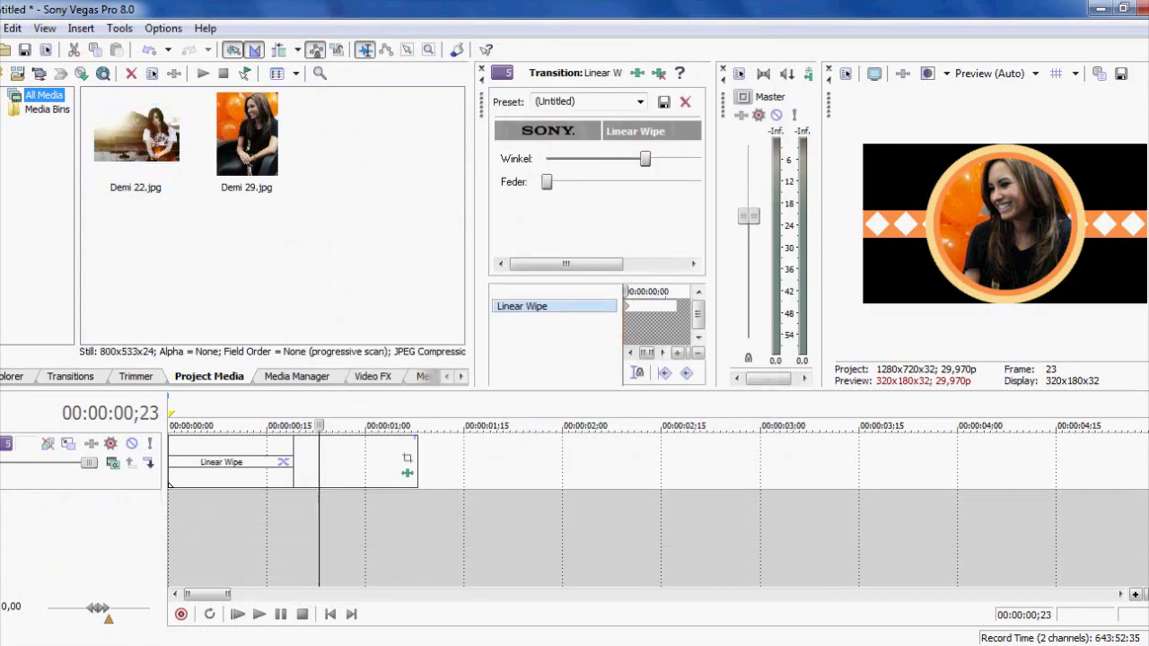
{"action": "left_click_drag", "start_coordinate": [137, 134], "coordinate": [188, 537]}
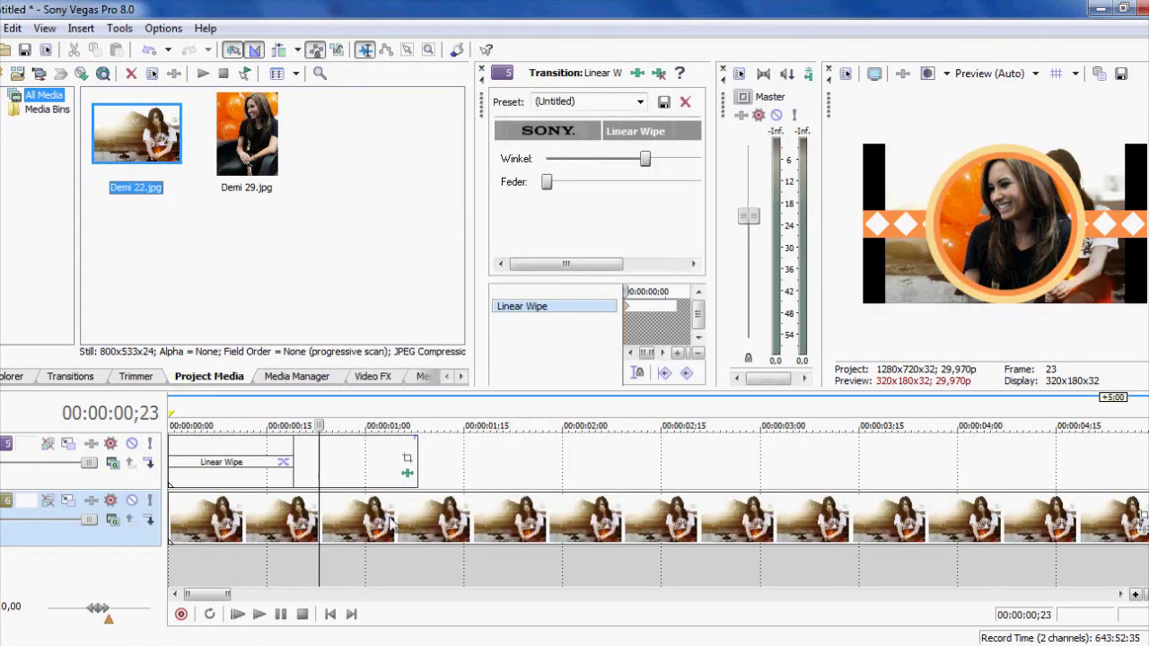
- Split the track 6 photo event at 00:00:01;08 and delete the part beyond it
{"action": "left_click", "coordinate": [417, 516]}
{"action": "key", "text": "s"}
{"action": "right_click", "coordinate": [462, 516]}
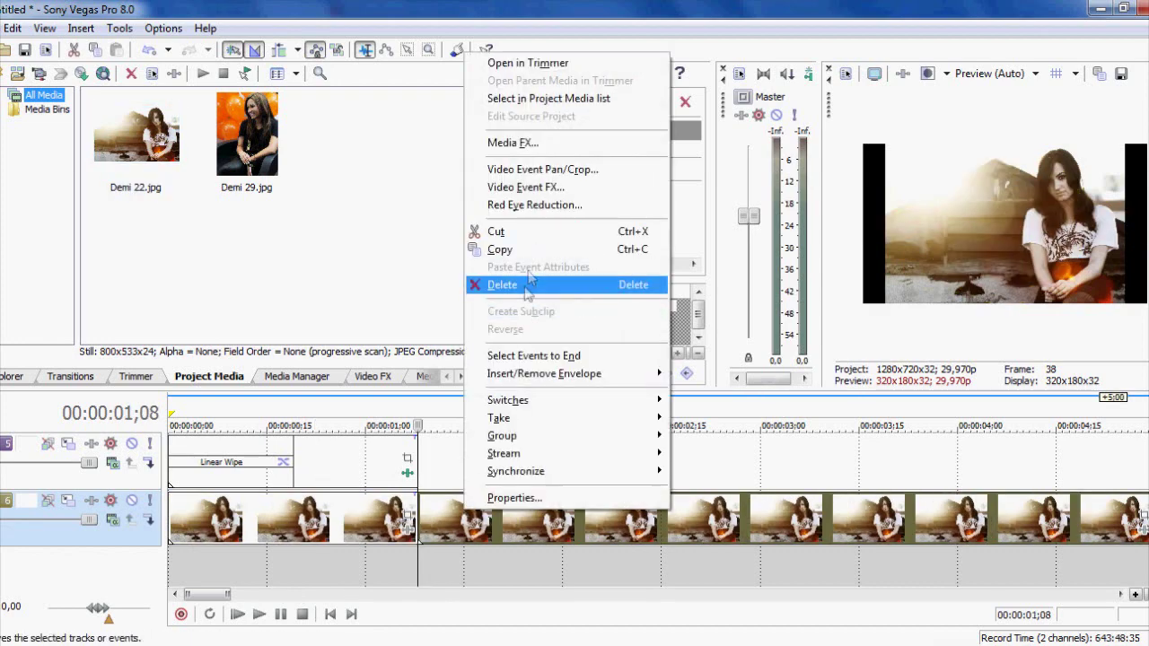
{"action": "left_click", "coordinate": [500, 284]}
- Crop the track 6 photo to 16:9 Widescreen TV aspect ratio, shrink the frame to about 689 × 387,6, and reduce the event's opacity
{"action": "left_click", "coordinate": [366, 530]}
{"action": "left_click", "coordinate": [406, 521]}
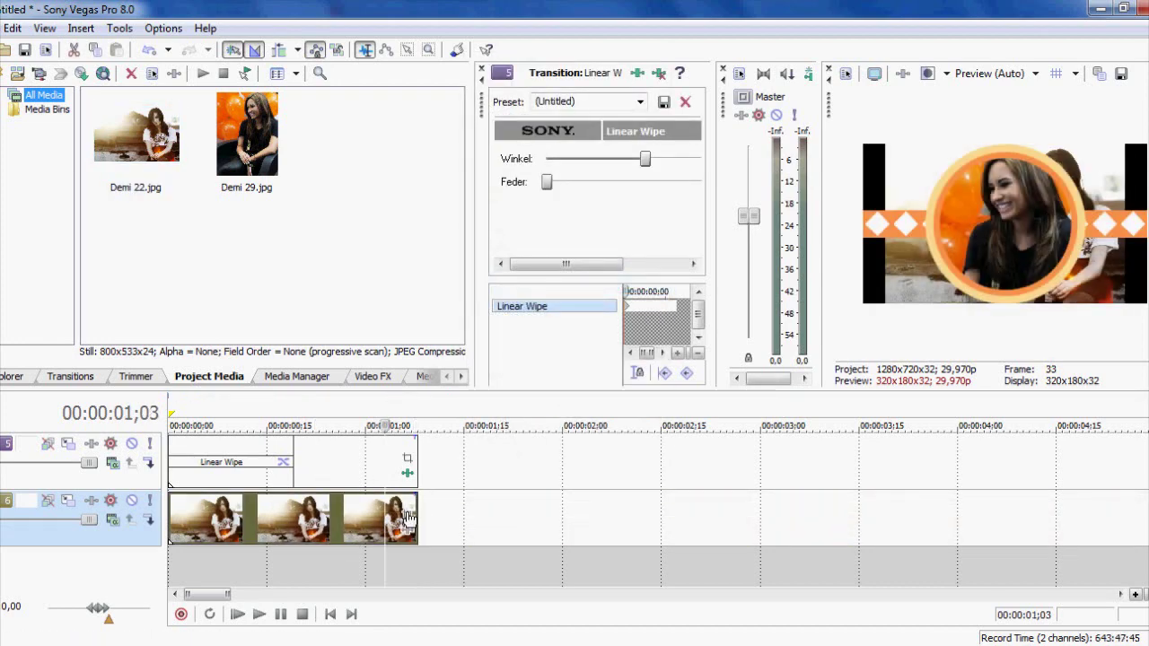
{"action": "left_click", "coordinate": [652, 279]}
{"action": "left_click", "coordinate": [643, 330]}
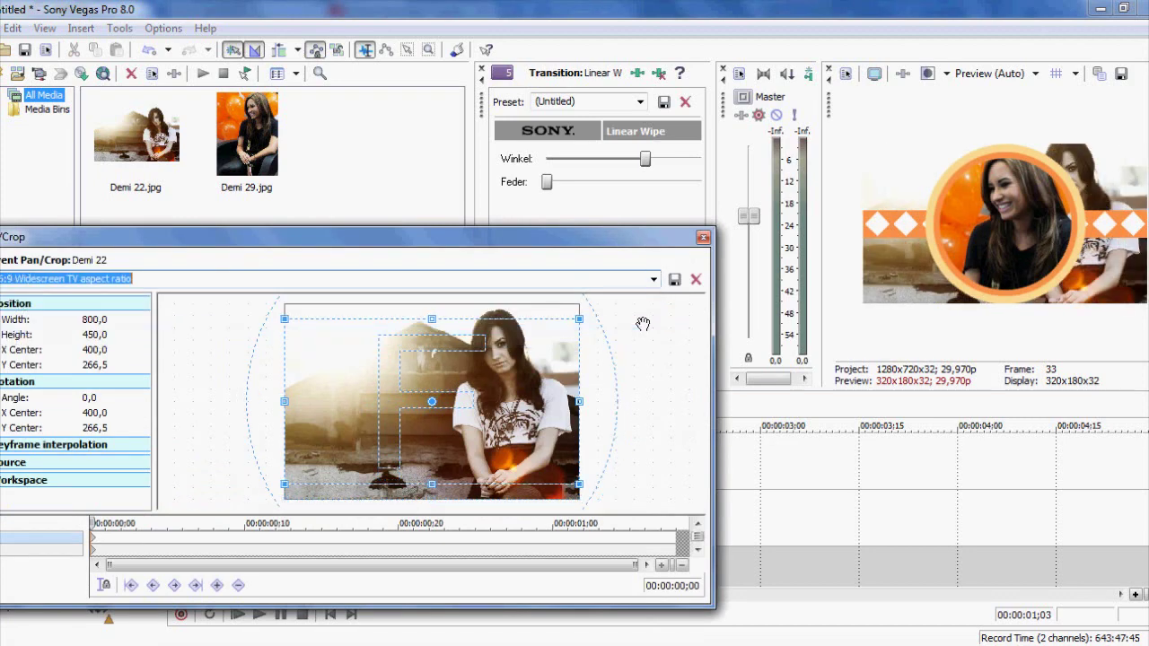
{"action": "left_click_drag", "start_coordinate": [585, 396], "coordinate": [517, 387]}
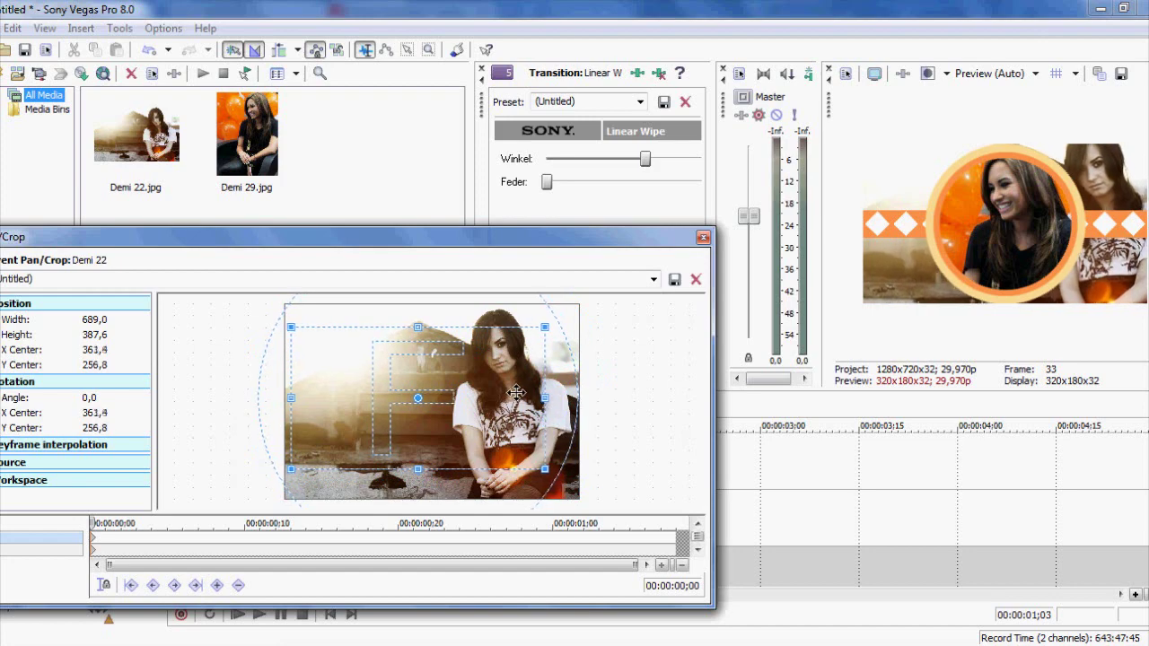
{"action": "left_click", "coordinate": [703, 236]}
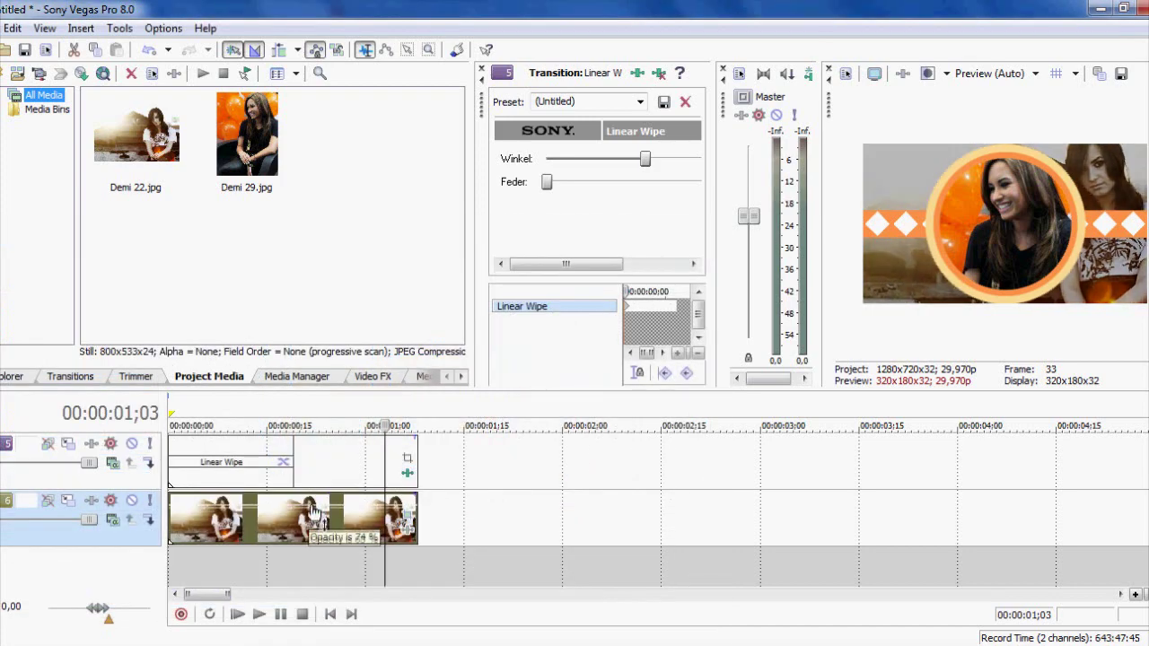
- Copy the track 6 photo event and place the copy at the start of a new track 7, adjusting the track 6 event's opacity
{"action": "right_click", "coordinate": [406, 527]}
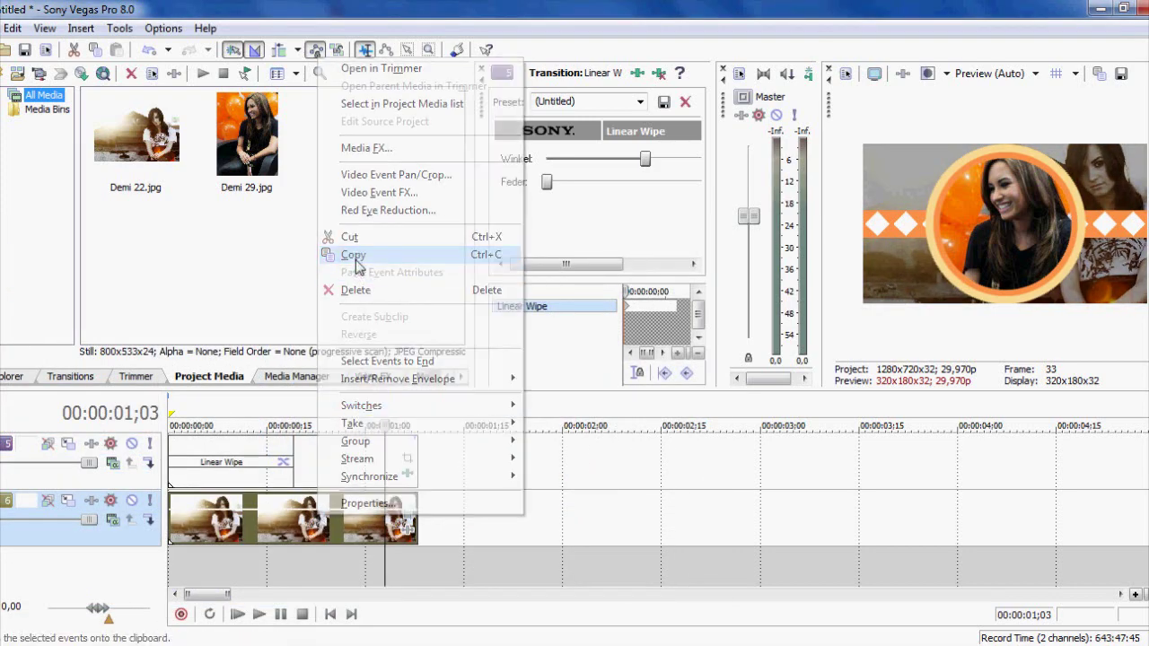
{"action": "left_click", "coordinate": [351, 255]}
{"action": "right_click", "coordinate": [524, 533]}
{"action": "left_click", "coordinate": [558, 327]}
{"action": "left_click_drag", "start_coordinate": [612, 538], "coordinate": [266, 499]}
{"action": "left_click", "coordinate": [254, 523]}
{"action": "mouse_move", "coordinate": [276, 458]}
{"action": "left_mouse_down"}
{"action": "mouse_move", "coordinate": [274, 438]}
{"action": "mouse_move", "coordinate": [276, 459]}
{"action": "left_mouse_up"}
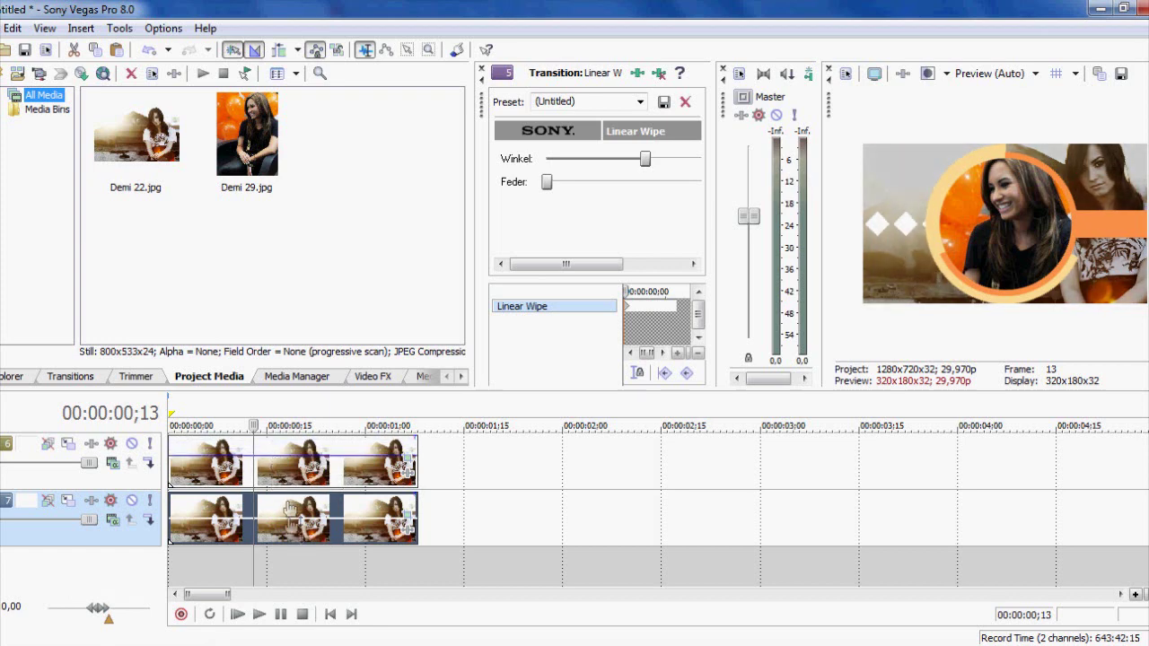
- Flip the track 7 photo copy horizontally in Event Pan/Crop
{"action": "left_click", "coordinate": [406, 519]}
{"action": "right_click", "coordinate": [458, 432]}
{"action": "left_click", "coordinate": [507, 480]}
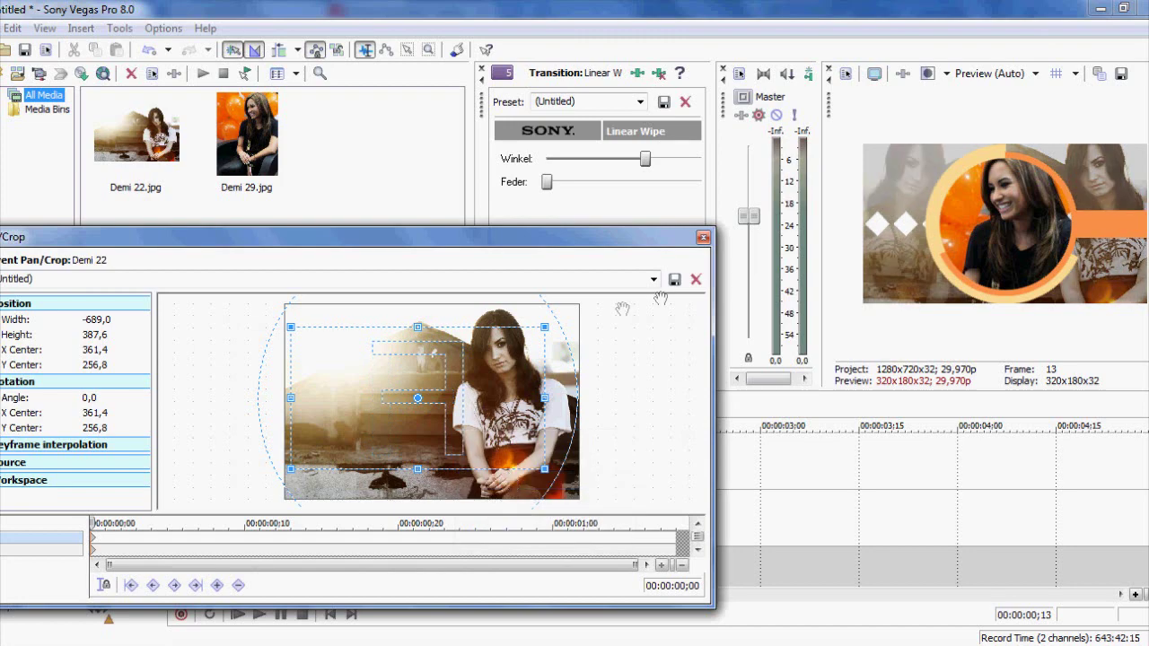
{"action": "left_click", "coordinate": [703, 237]}
- Raise the opacity of the flipped photo on track 7 and play back the composition from the start
{"action": "left_click_drag", "start_coordinate": [325, 511], "coordinate": [313, 462]}
{"action": "left_click", "coordinate": [238, 614]}
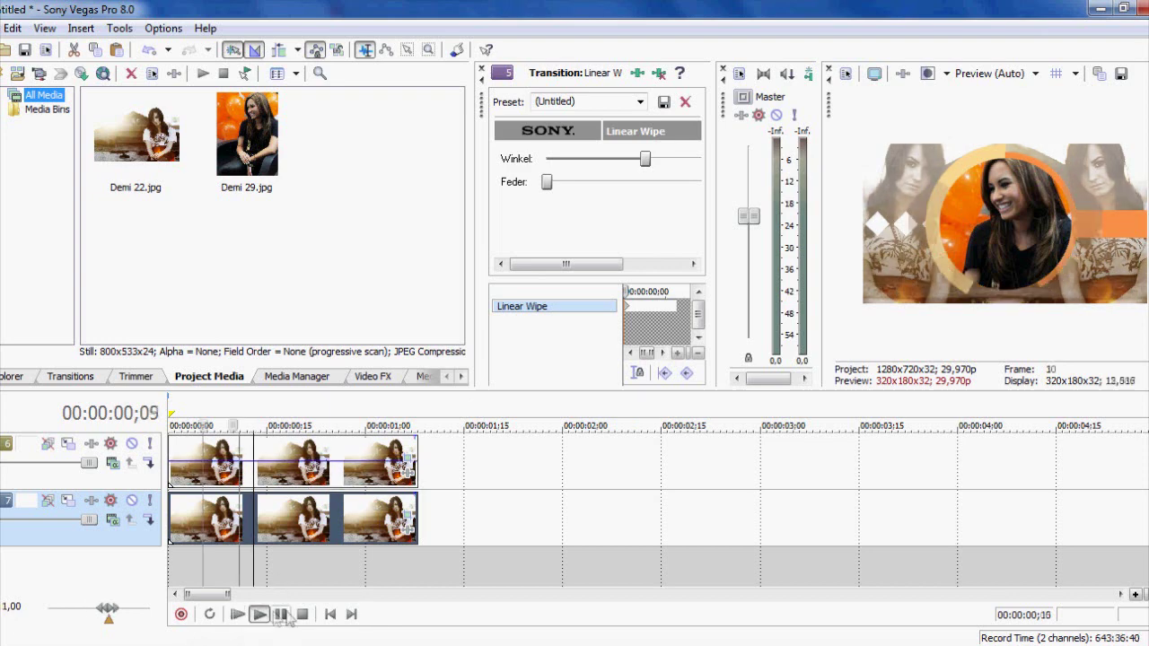
{"action": "left_click", "coordinate": [238, 614]}
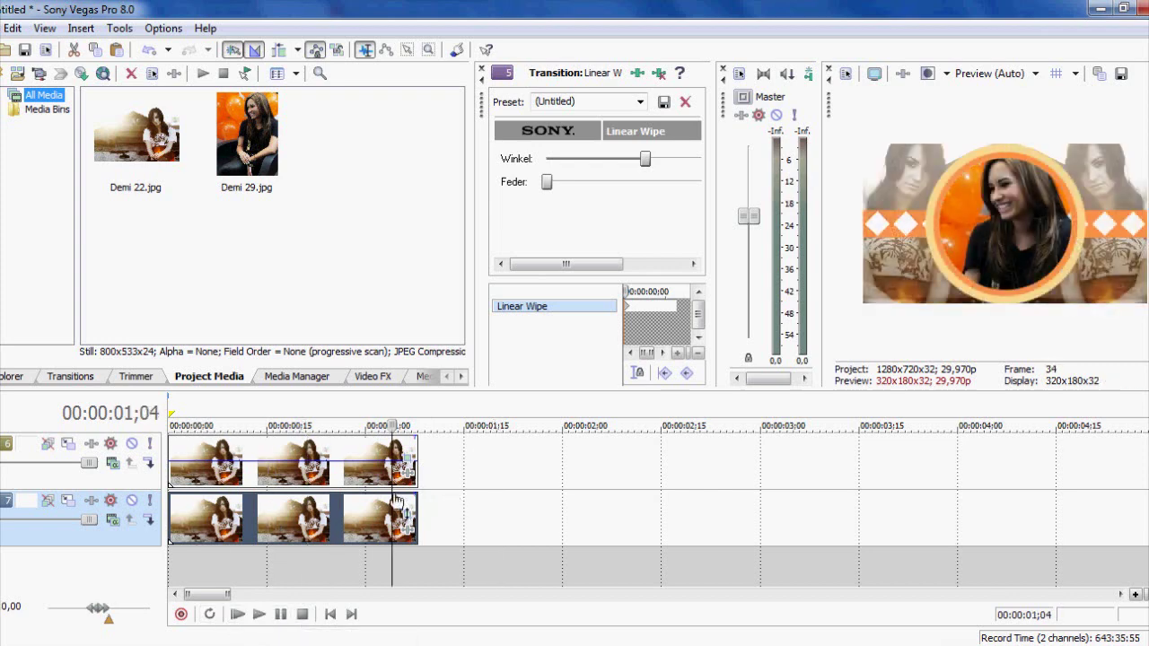